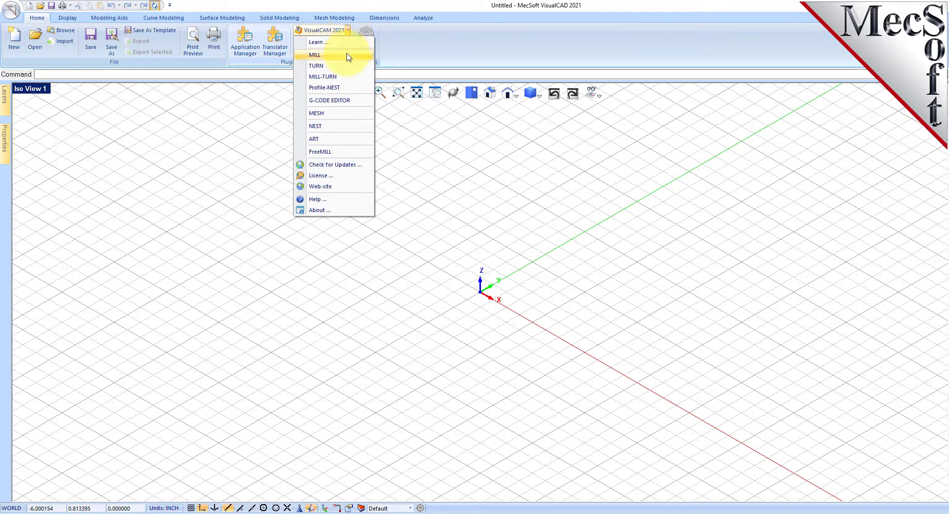
# Step: Load the MILL module, dock Machining Objects beneath the Machining Browser, and make the browsers narrower with the upper one taller
pyautogui.click(349, 57)
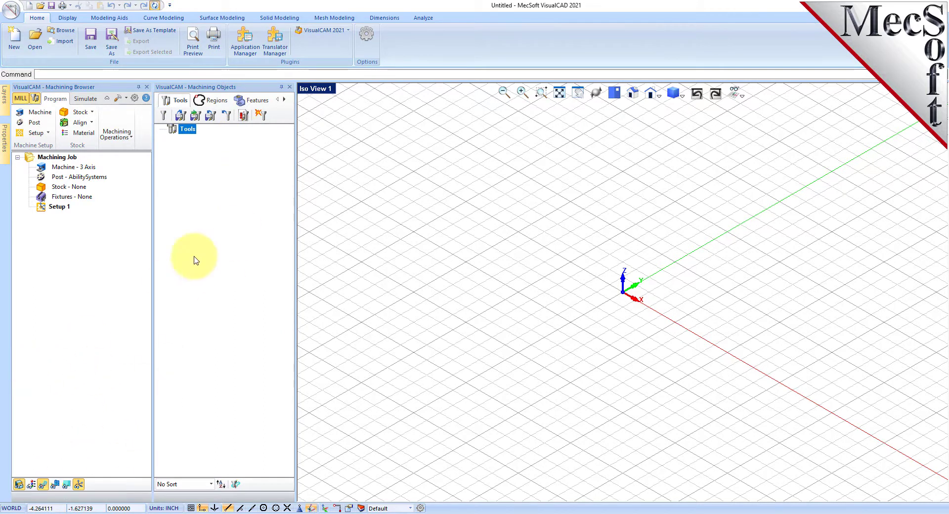
pyautogui.moveTo(200, 89); pyautogui.dragTo(154, 319)
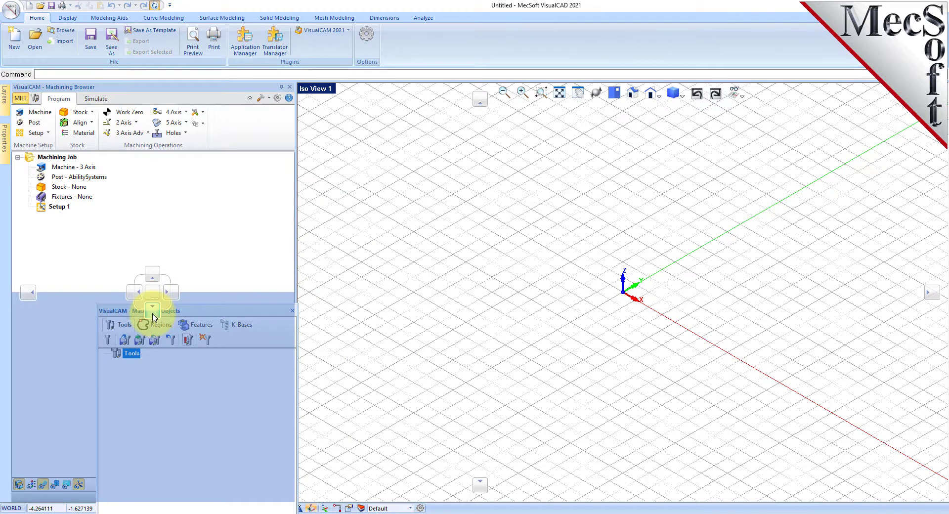
pyautogui.moveTo(155, 318); pyautogui.dragTo(154, 318)
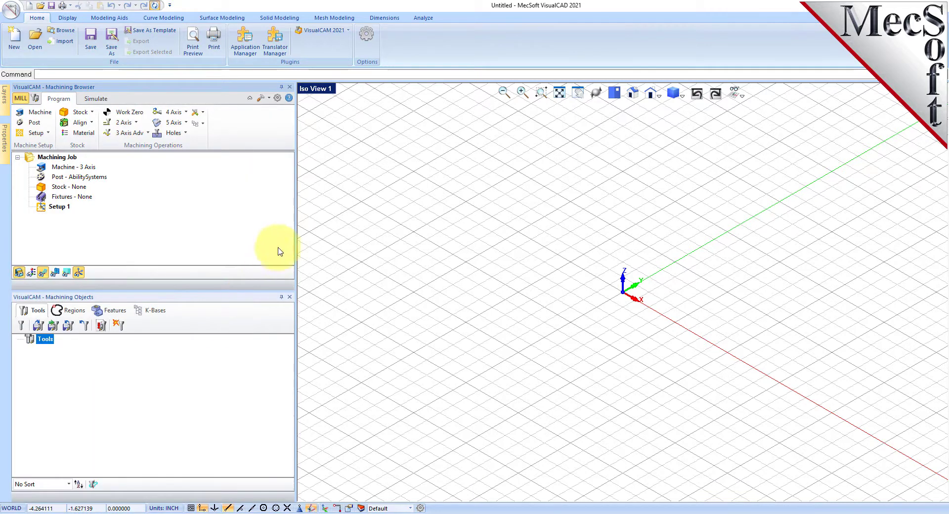
pyautogui.moveTo(296, 237); pyautogui.dragTo(212, 249)
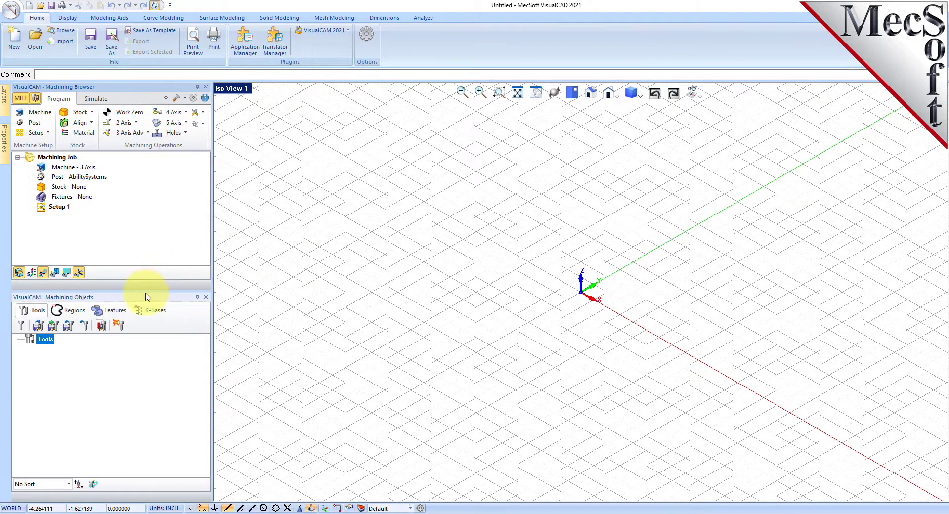
pyautogui.moveTo(144, 291); pyautogui.dragTo(140, 361)
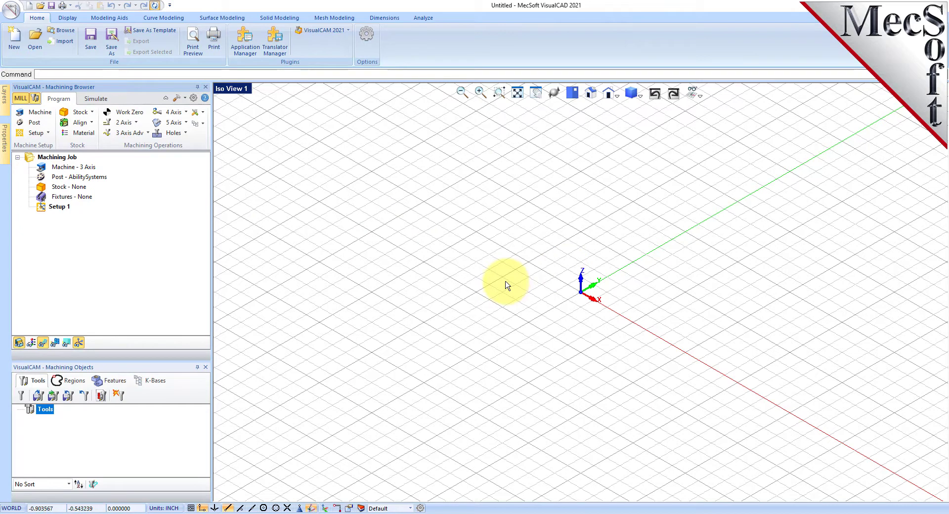
# Step: Open MILLQuickStartTutorial.vcp from the QuickStart folder without using the CAM preferences stored in the file
pyautogui.click(18, 16)
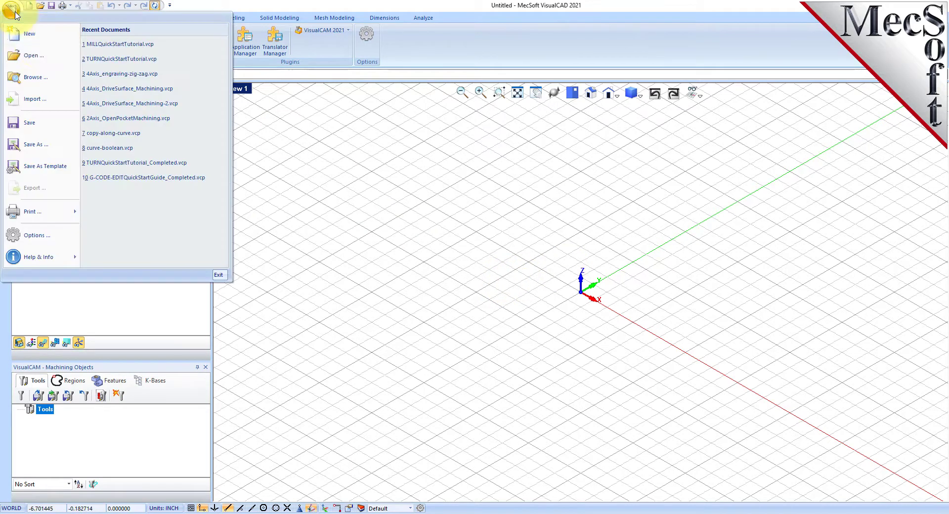
pyautogui.click(31, 54)
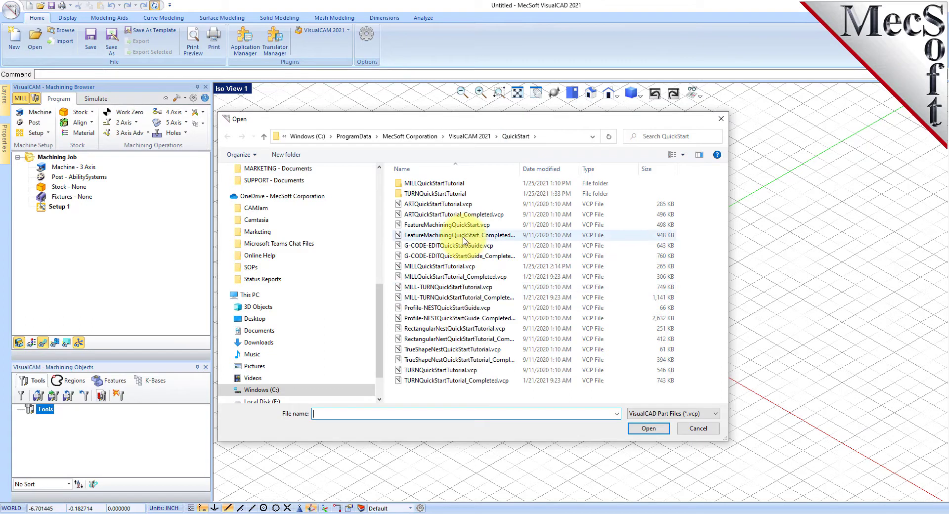
pyautogui.click(438, 266)
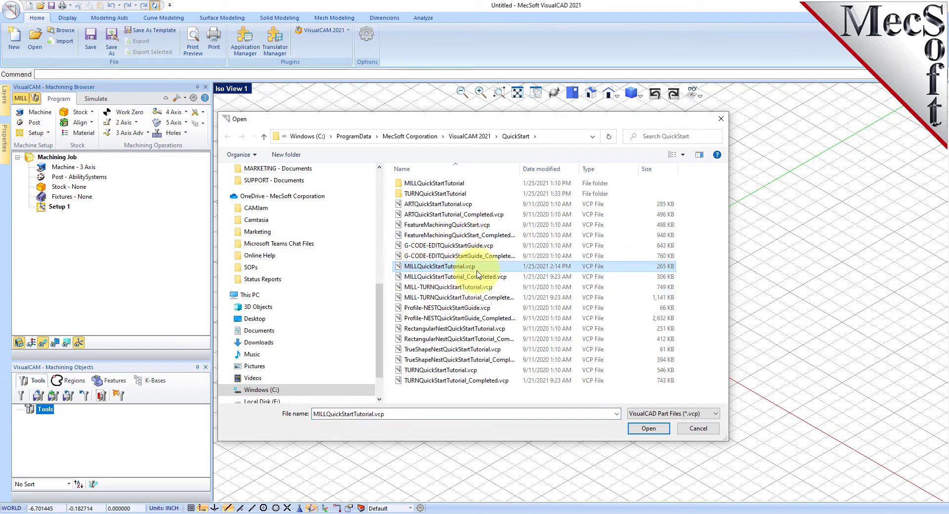
pyautogui.click(649, 429)
pyautogui.click(501, 281)
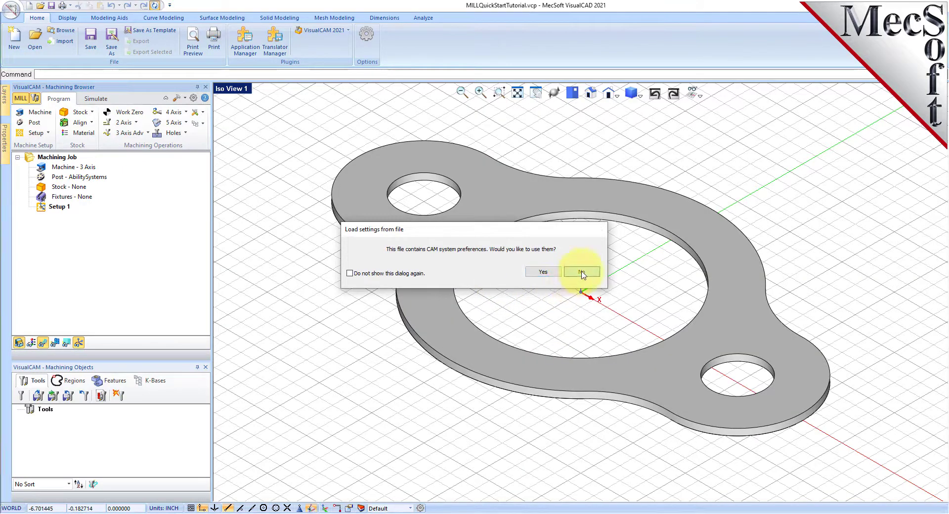
pyautogui.click(578, 272)
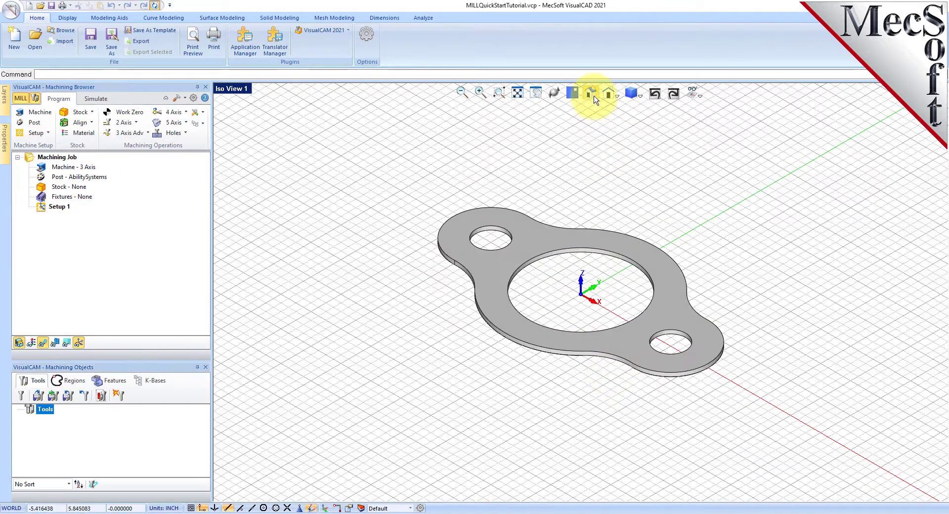
pyautogui.scroll(5, 587, 274)
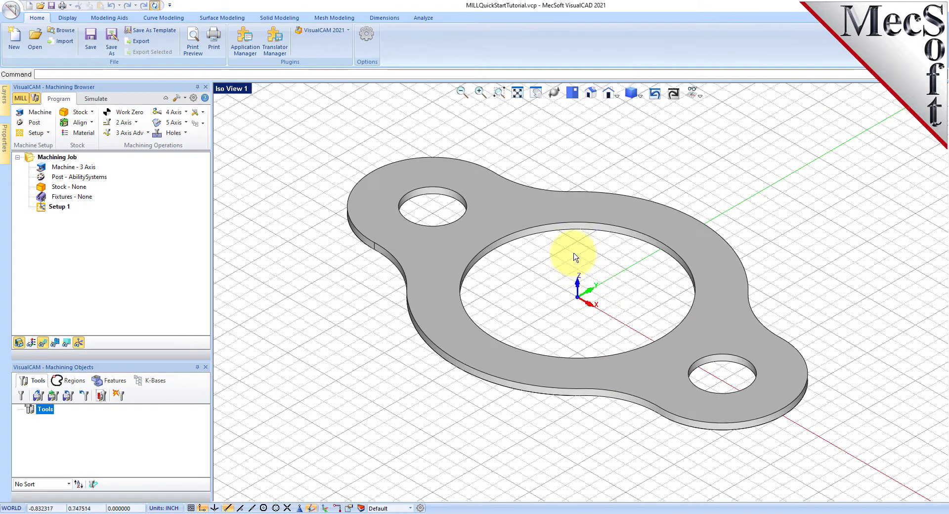
pyautogui.scroll(2, 575, 257)
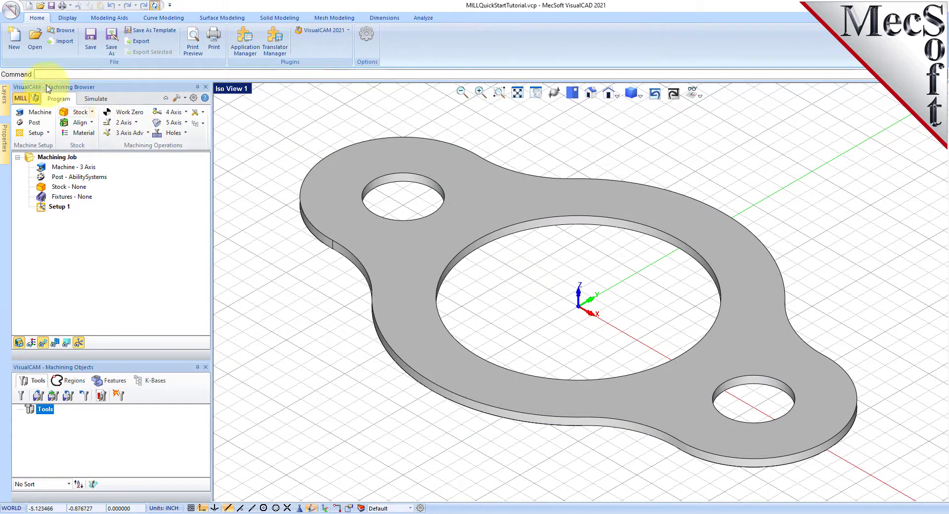
# Step: Define the machine tool manually as a 3 Axis machine and select its entry in the machining job
pyautogui.click(49, 113)
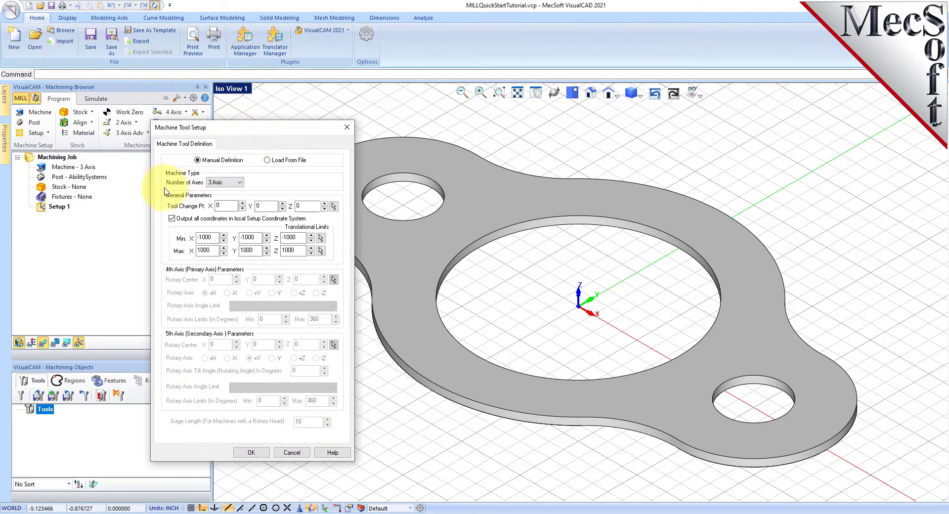
pyautogui.click(242, 183)
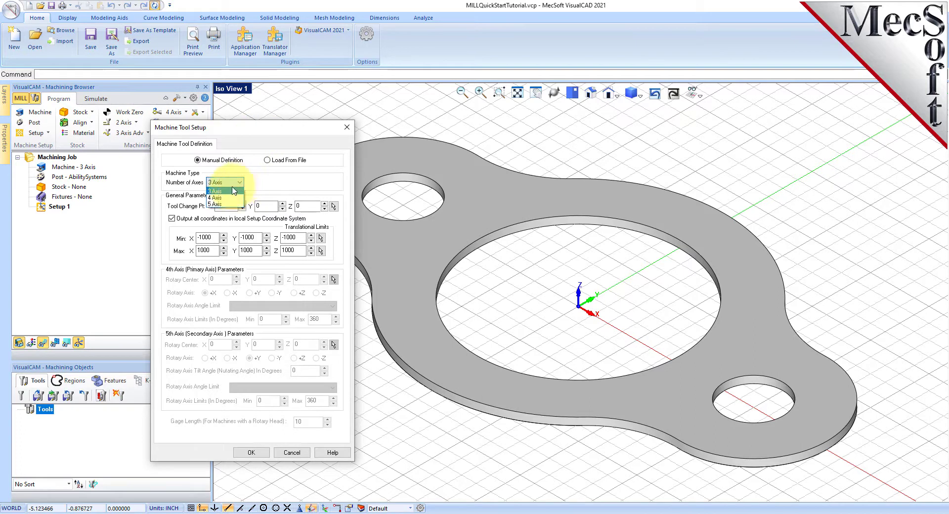
pyautogui.click(217, 191)
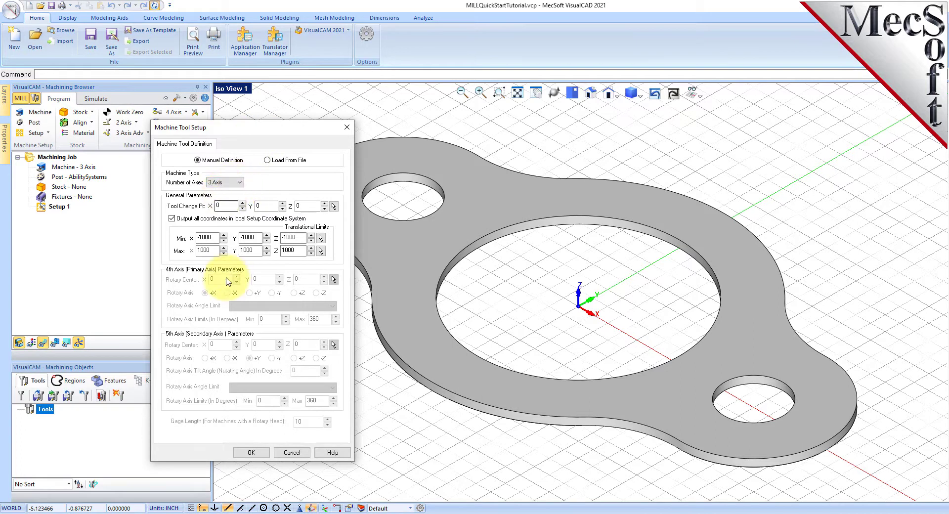
pyautogui.click(250, 453)
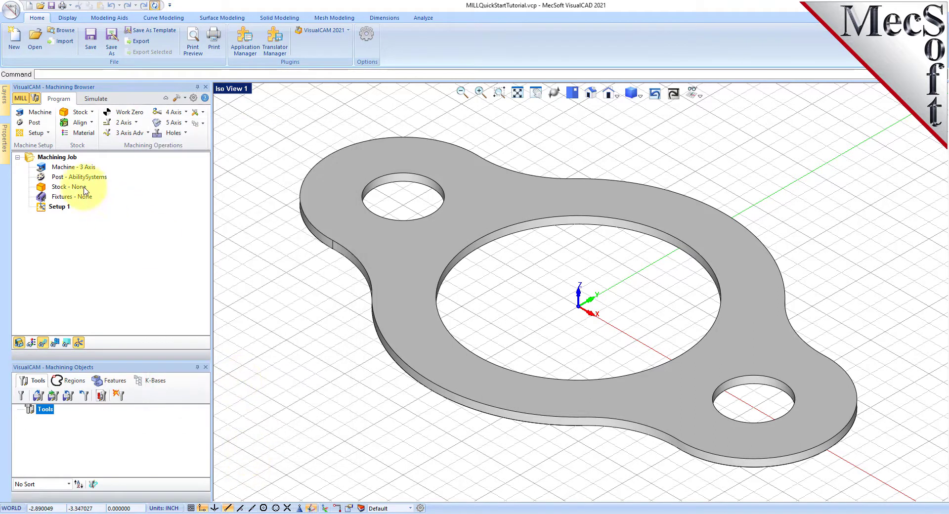
pyautogui.click(75, 167)
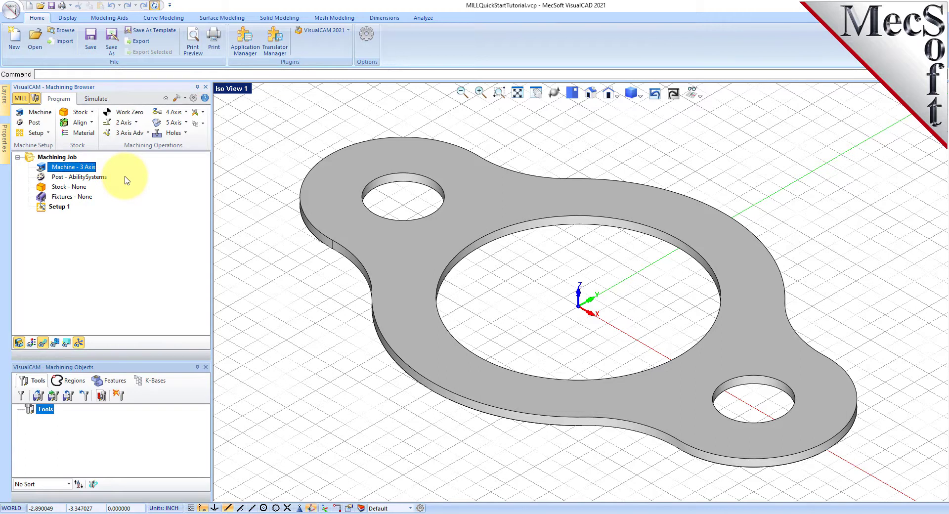
# Step: Set the post-processor to Haas with the posted file extension .nc and select the post entry in the machining job
pyautogui.click(39, 125)
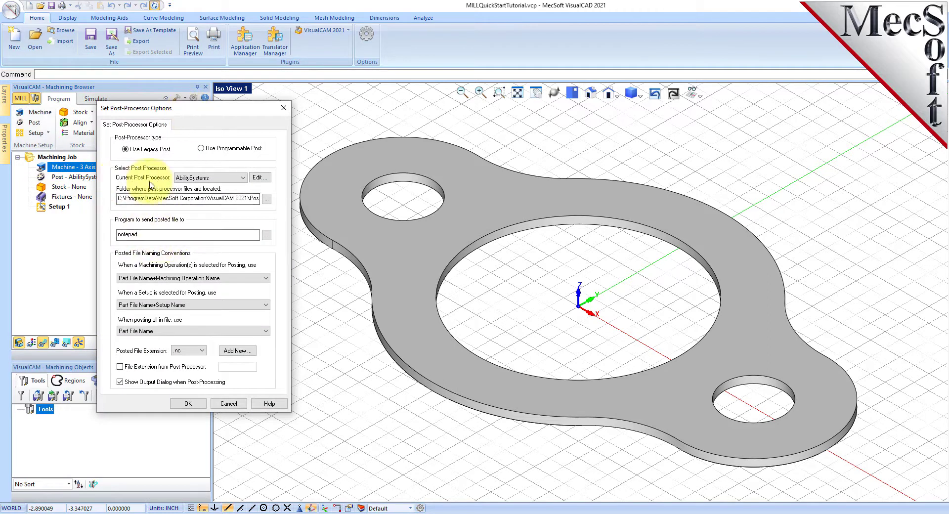
pyautogui.click(242, 177)
pyautogui.moveTo(245, 200); pyautogui.dragTo(247, 262)
pyautogui.click(192, 291)
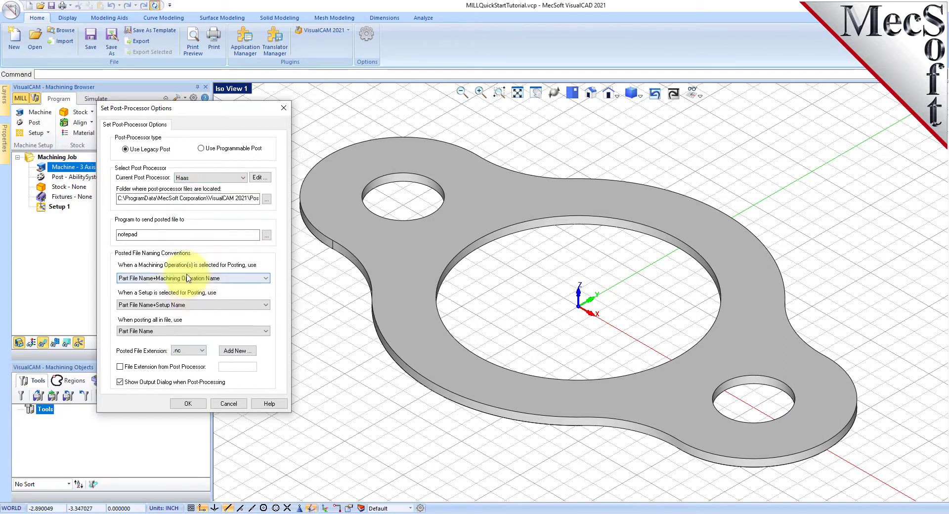
pyautogui.click(196, 352)
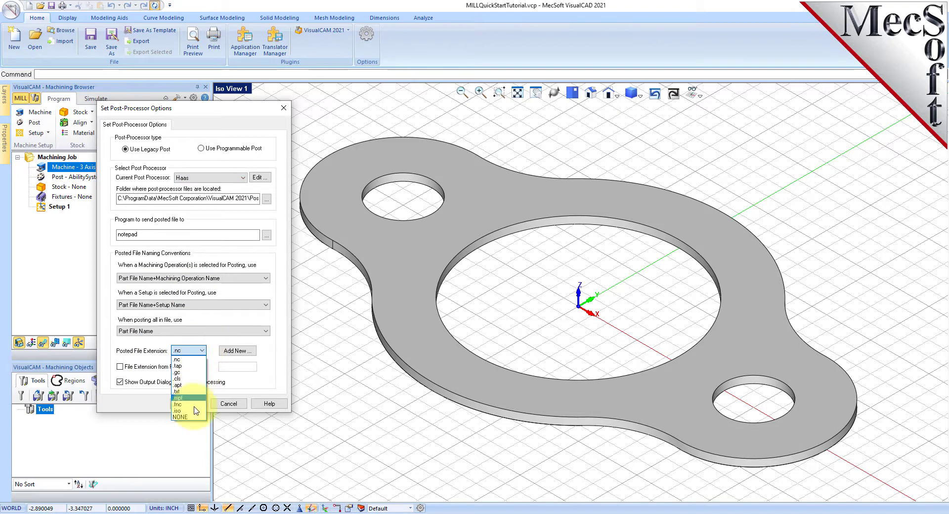
pyautogui.click(191, 361)
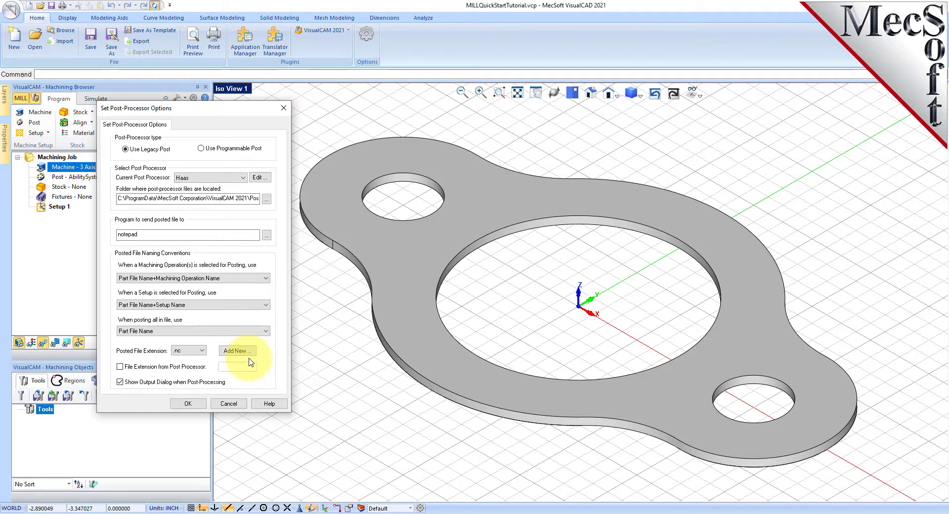
pyautogui.click(187, 403)
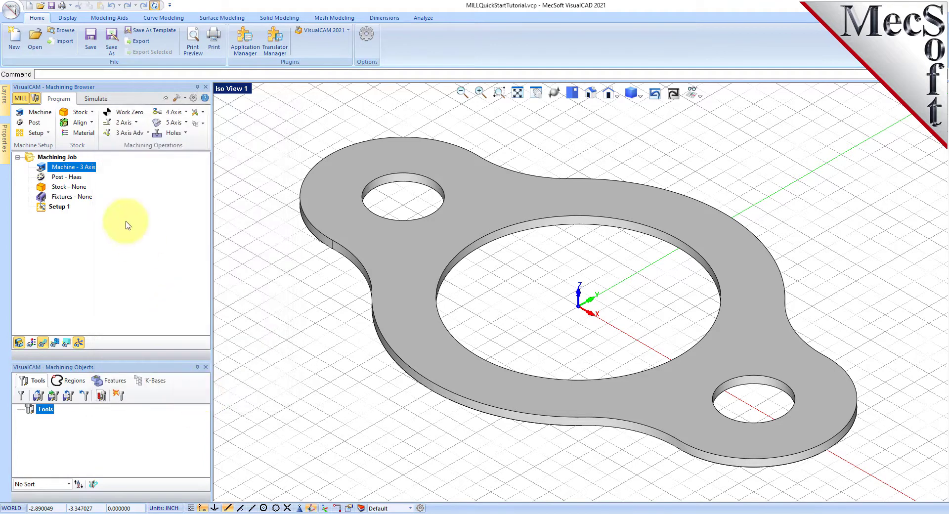
pyautogui.click(66, 176)
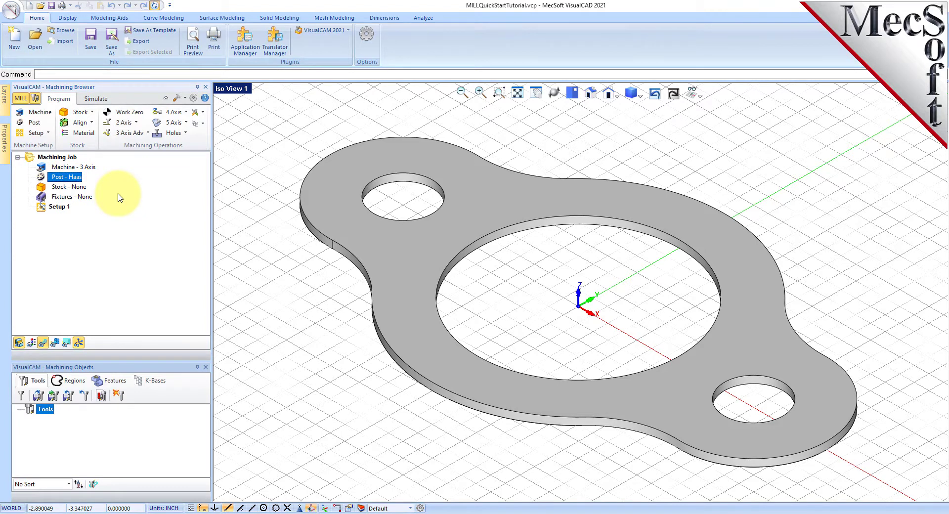
# Step: Select Setup 1, hide the WCS display in the viewport and show it again
pyautogui.click(59, 207)
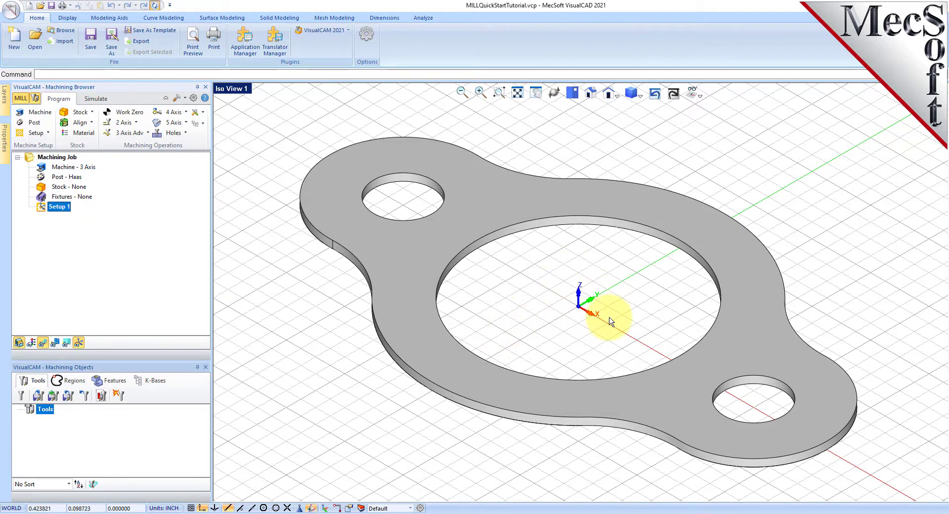
pyautogui.click(699, 97)
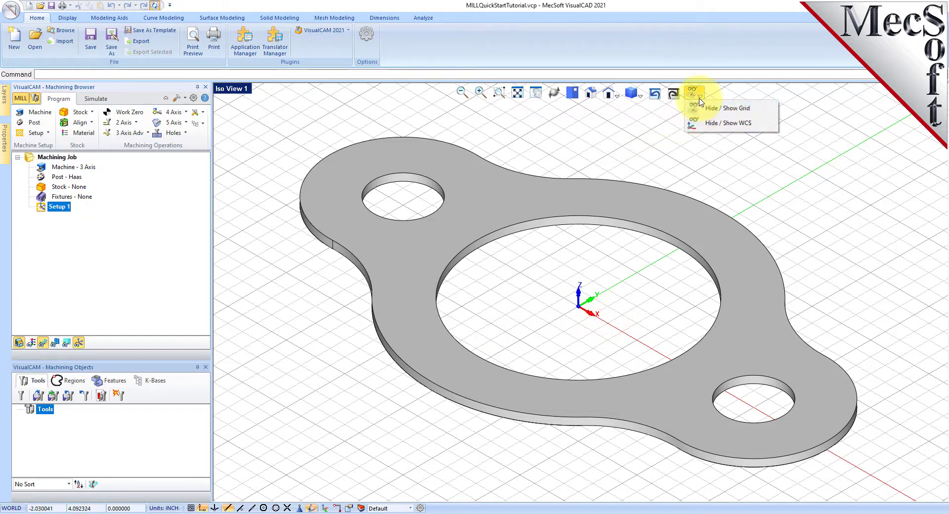
pyautogui.click(722, 123)
pyautogui.click(701, 97)
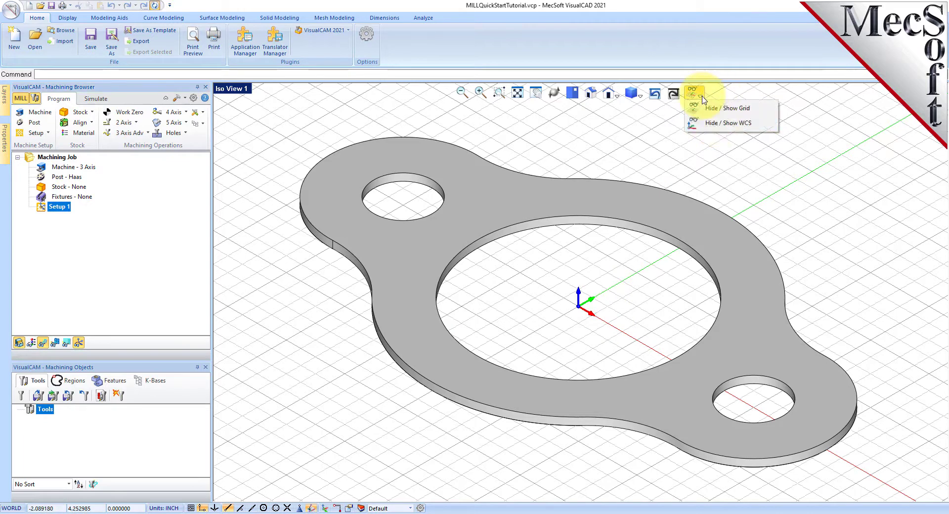
pyautogui.click(718, 125)
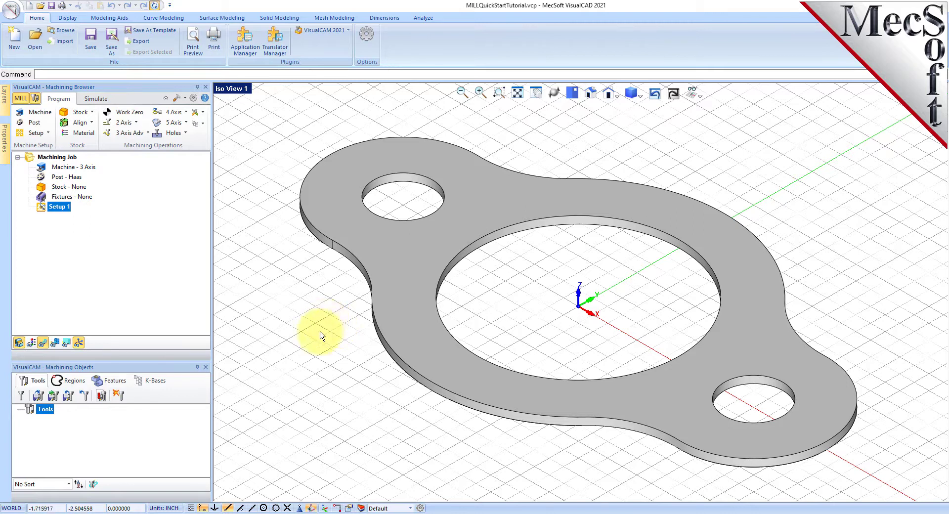
# Step: Create a box stock with length 10, width 6 and height 0.125 inches, using the bottom southwest corner as its reference corner
pyautogui.click(92, 113)
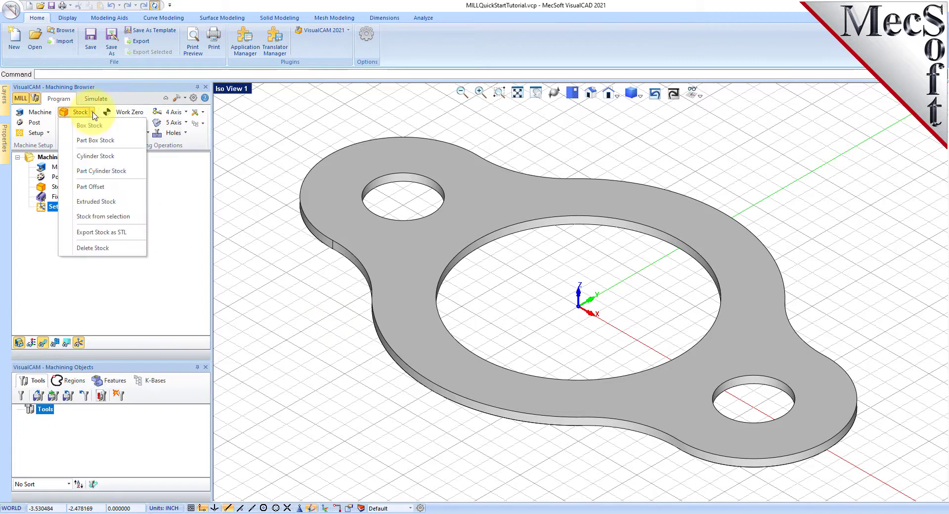
pyautogui.click(130, 129)
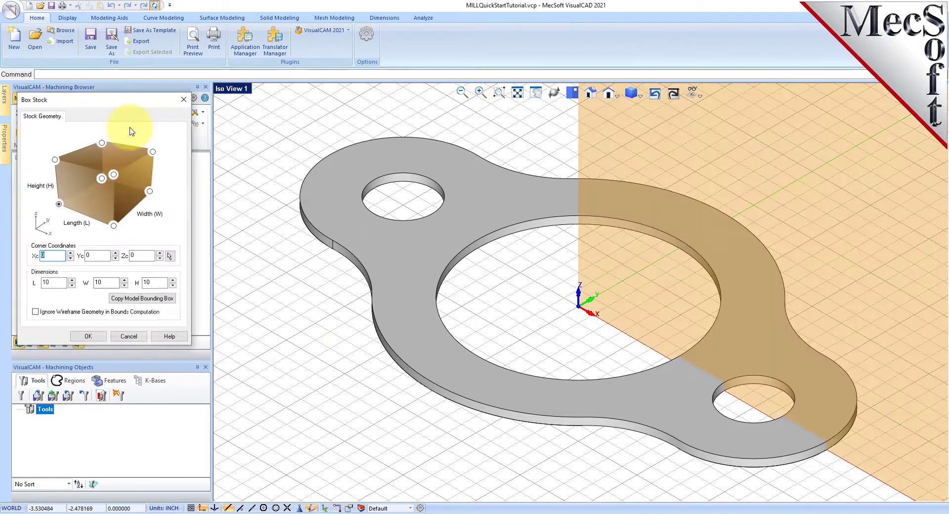
pyautogui.moveTo(119, 96); pyautogui.dragTo(197, 156)
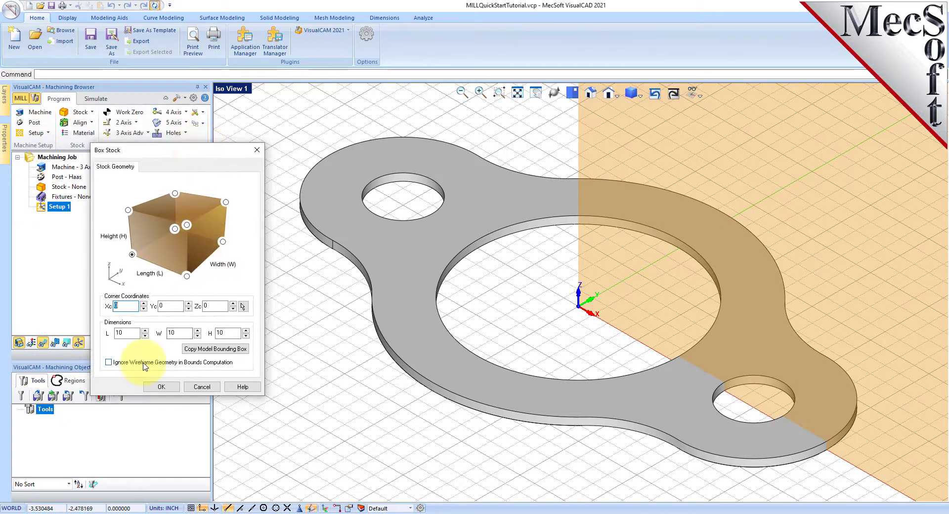
pyautogui.doubleClick(127, 332)
pyautogui.write('10.0')
pyautogui.doubleClick(179, 333)
pyautogui.write('6.')
pyautogui.doubleClick(229, 332)
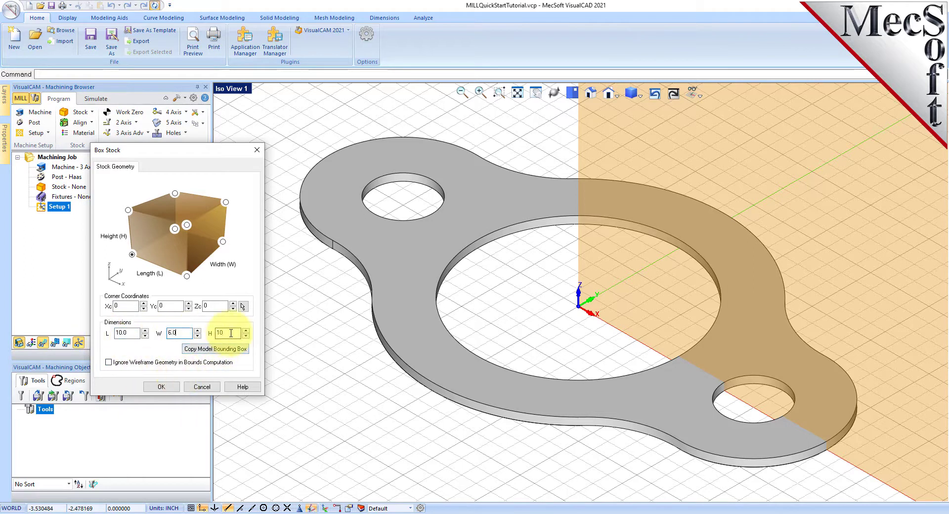
pyautogui.write('0.125')
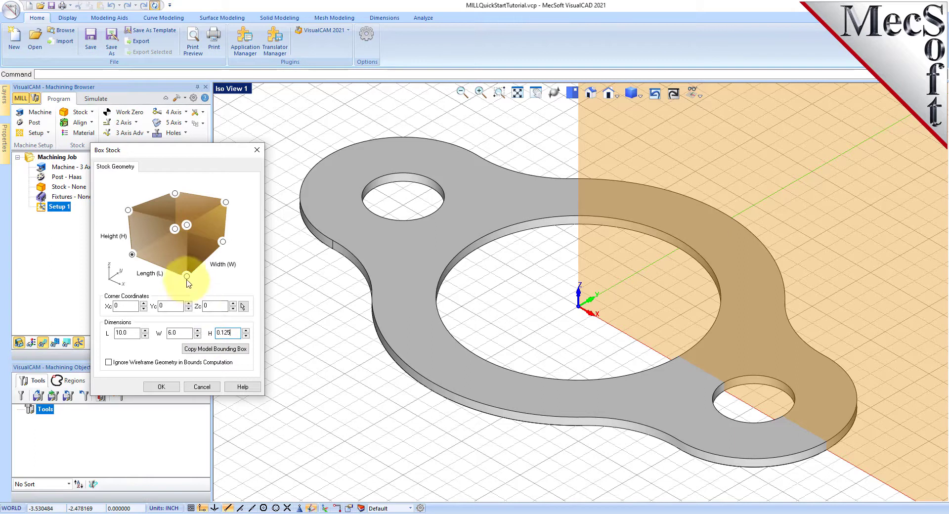
pyautogui.click(132, 255)
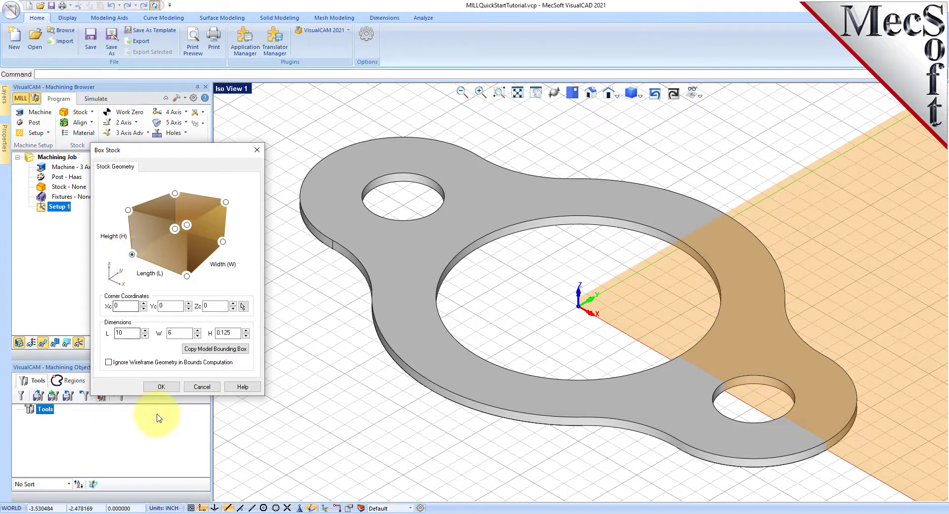
pyautogui.click(163, 386)
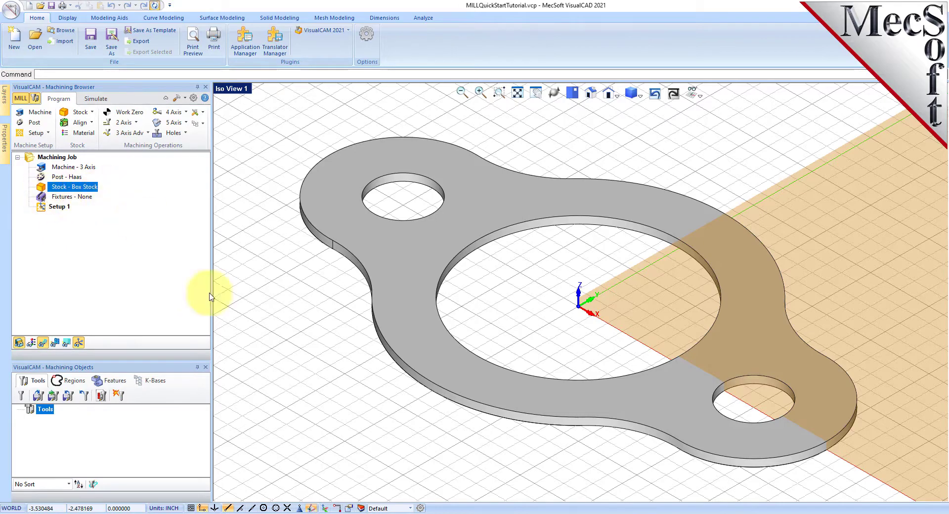
pyautogui.scroll(-5, 376, 281)
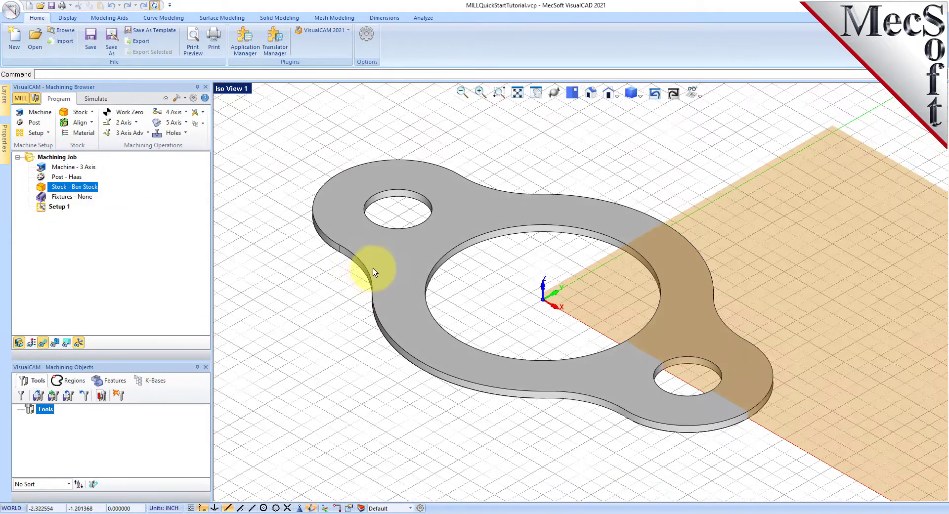
# Step: Hide the box stock in the viewport and show it again
pyautogui.scroll(1, 385, 263)
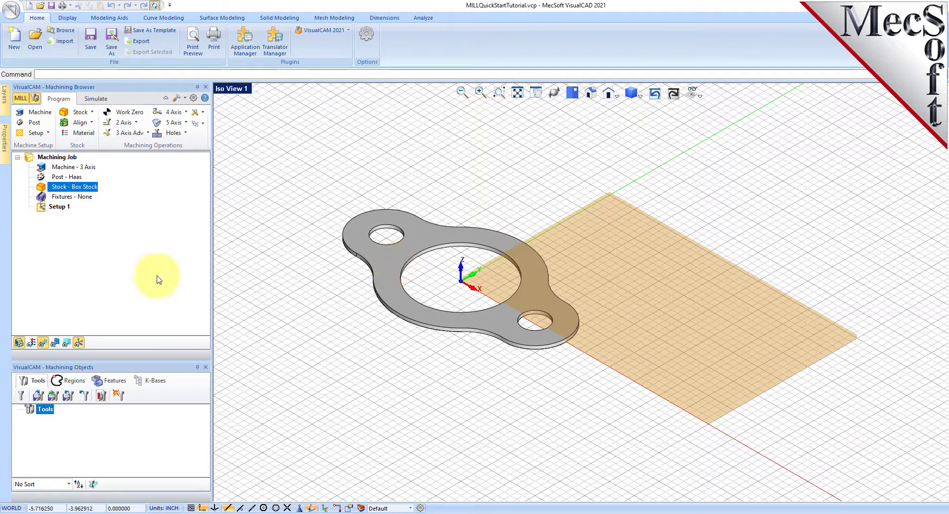
pyautogui.click(18, 344)
pyautogui.click(18, 344)
pyautogui.click(19, 344)
pyautogui.click(19, 344)
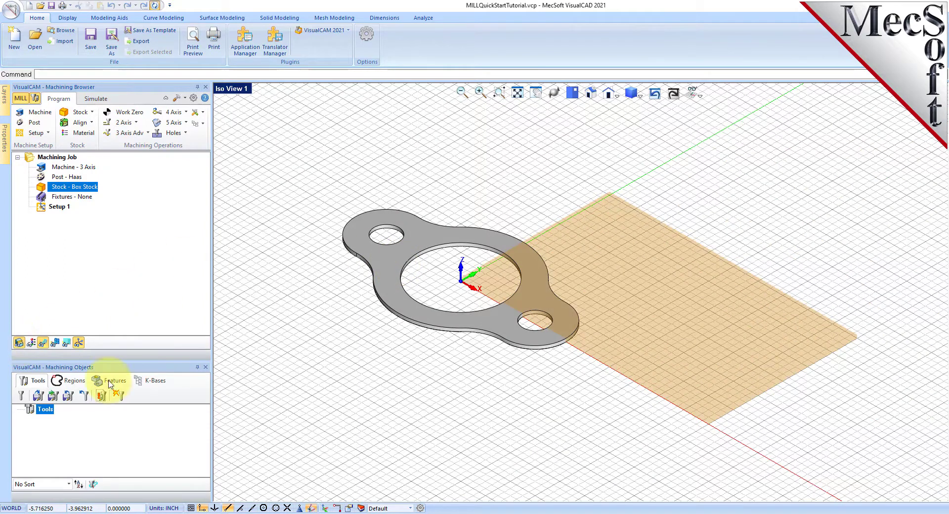
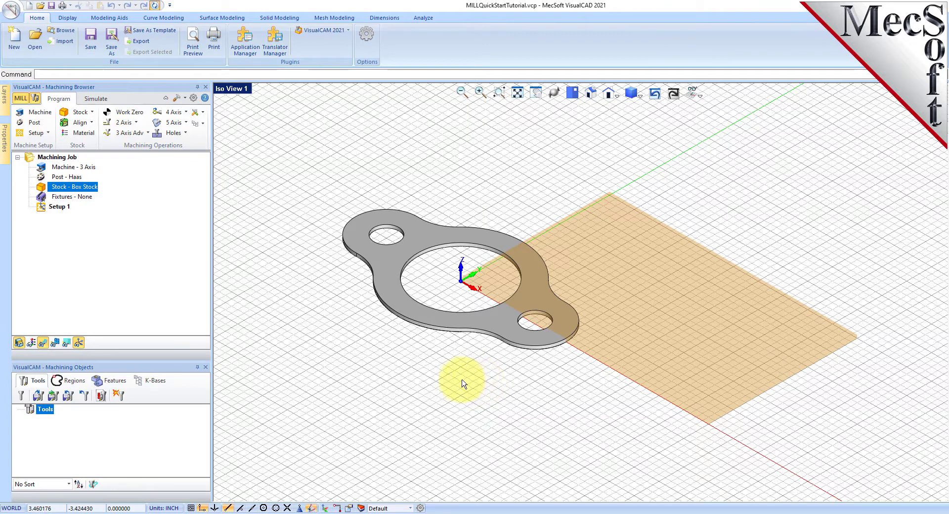
# Step: Align the stock to the gasket part with Top Z alignment and Center XY alignment
pyautogui.scroll(2, 466, 266)
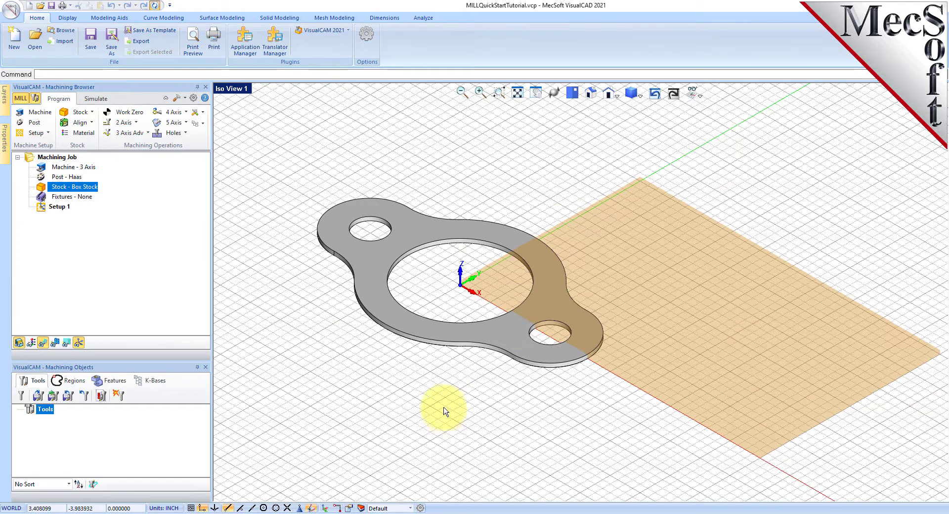
pyautogui.click(91, 122)
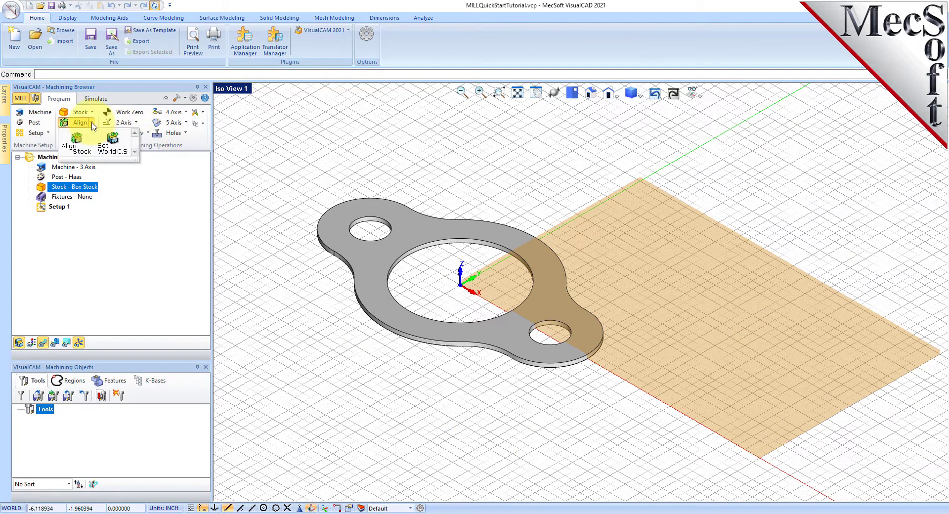
pyautogui.click(76, 141)
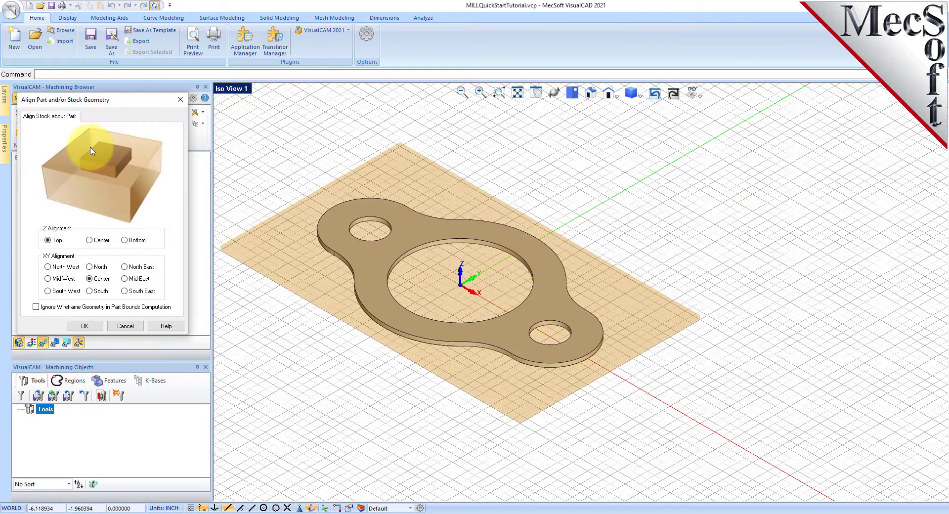
pyautogui.click(48, 267)
pyautogui.click(48, 279)
pyautogui.click(90, 279)
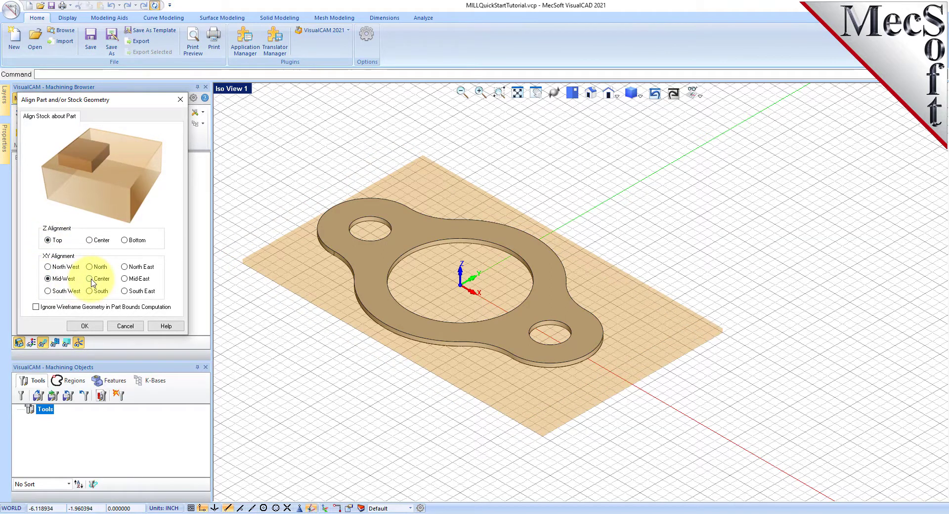
pyautogui.click(85, 327)
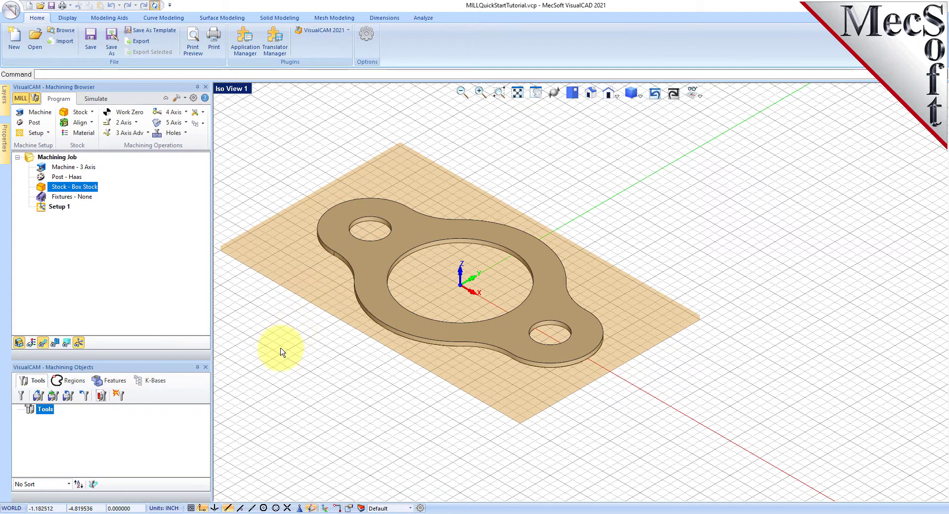
# Step: Set the stock material to WOOD from the FeedsSpeedsDataINCH.xml material file
pyautogui.scroll(1, 261, 256)
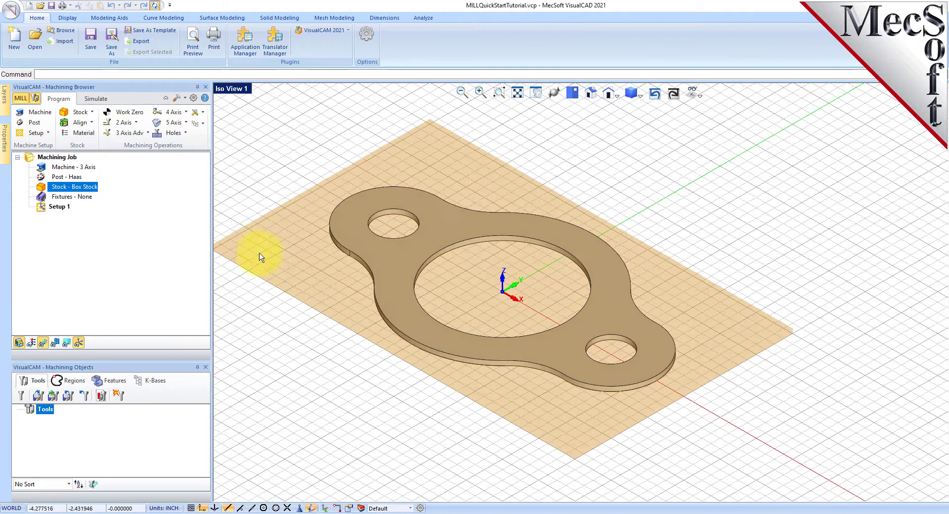
pyautogui.click(82, 132)
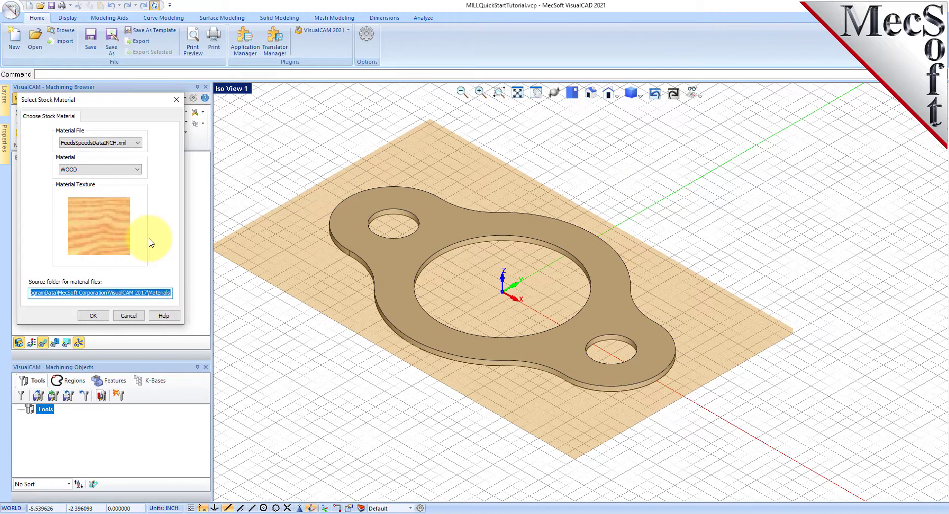
pyautogui.click(138, 169)
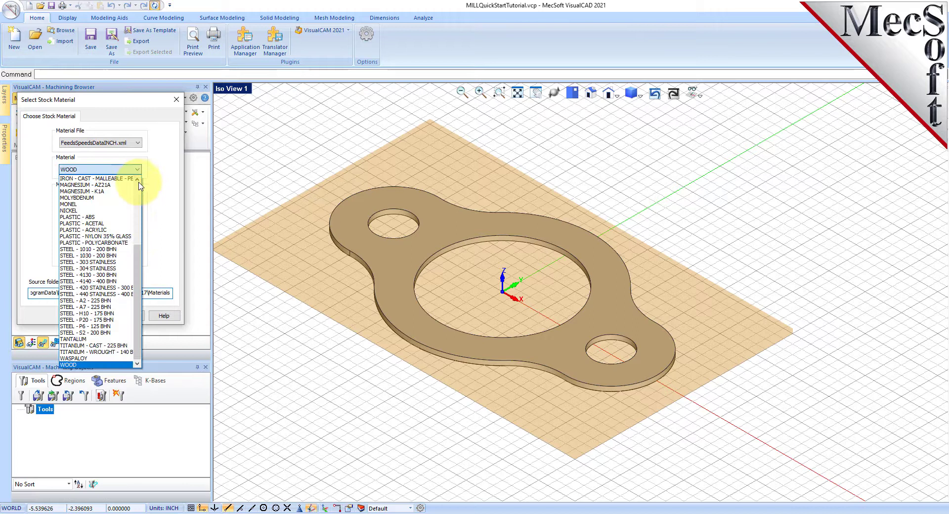
pyautogui.moveTo(140, 267)
pyautogui.mouseDown()
pyautogui.moveTo(142, 201)
pyautogui.moveTo(141, 269)
pyautogui.mouseUp()
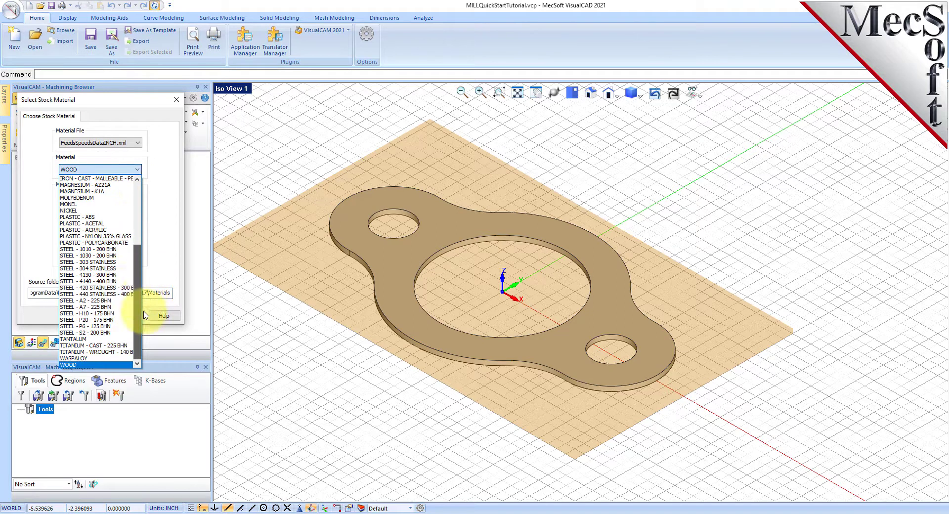
pyautogui.click(74, 365)
pyautogui.click(101, 317)
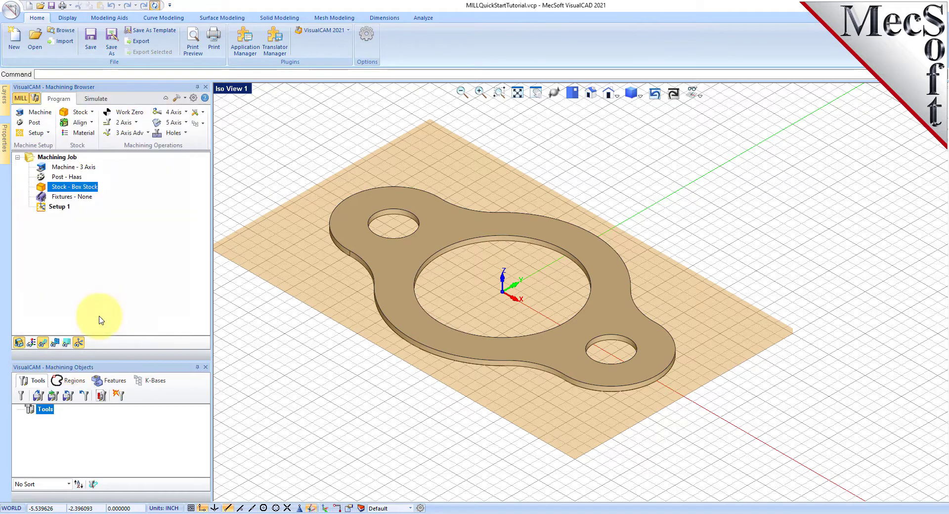
# Step: Turn on the material texture display for the stock and part in the viewport
pyautogui.scroll(3, 492, 269)
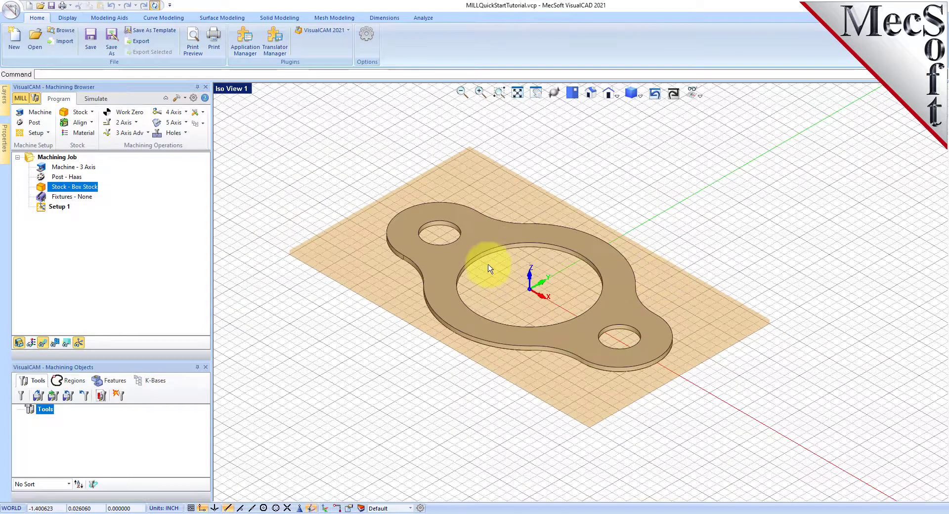
pyautogui.click(32, 344)
pyautogui.click(32, 345)
pyautogui.click(31, 344)
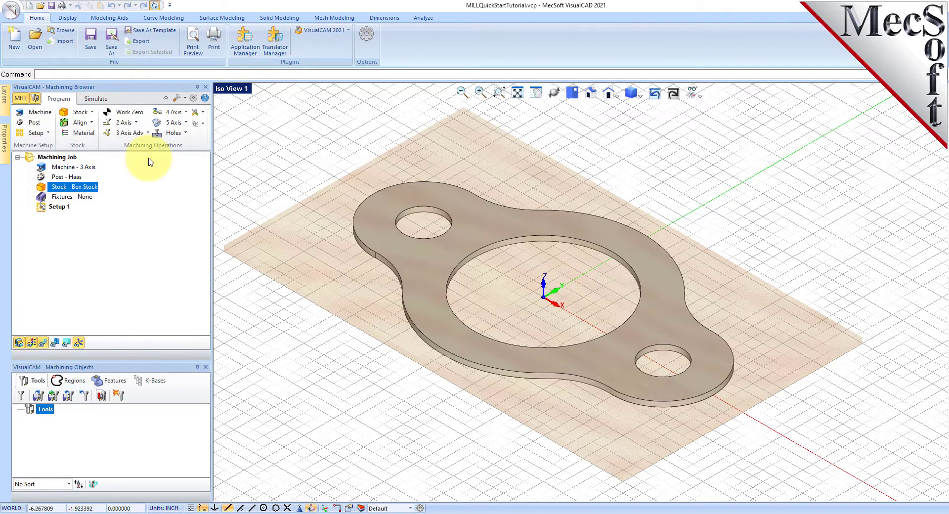
# Step: Locate the world coordinate system origin on the stock box at the Highest Z face and South West position
pyautogui.click(91, 123)
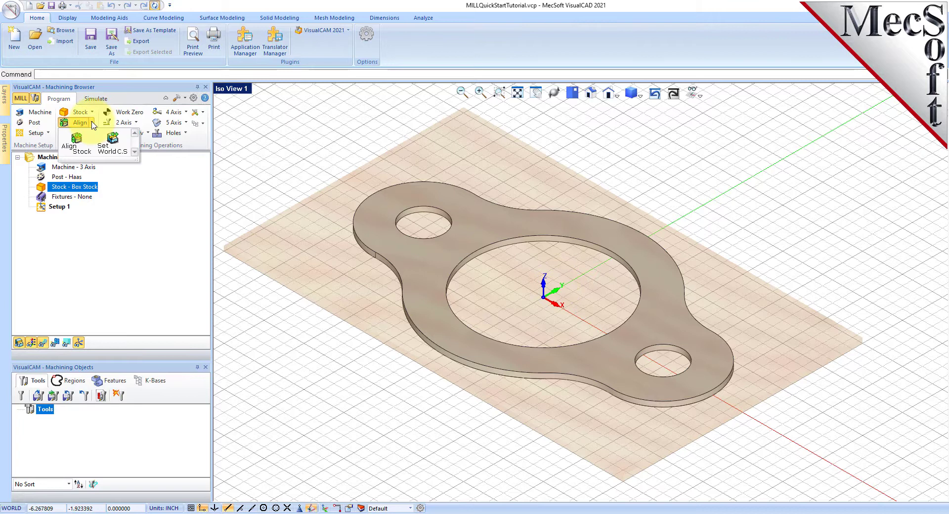
pyautogui.click(125, 148)
pyautogui.moveTo(128, 100); pyautogui.dragTo(195, 131)
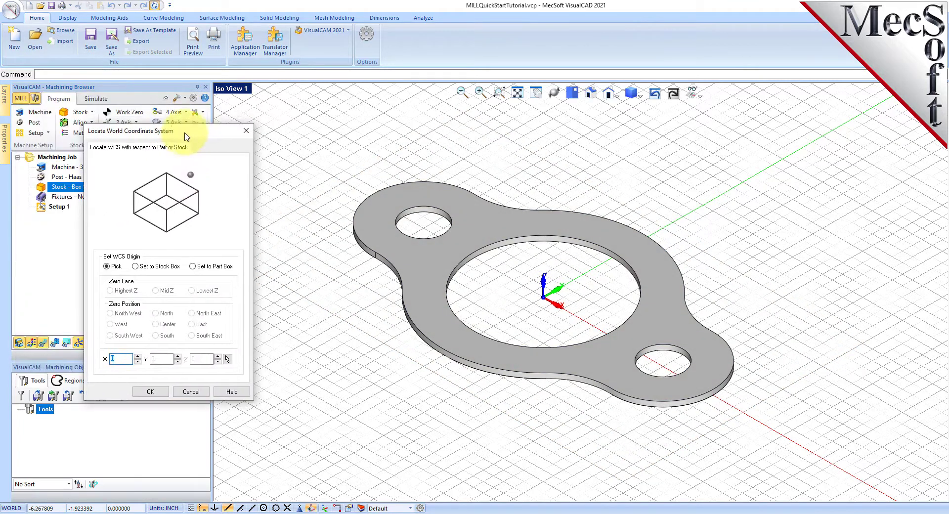
pyautogui.click(135, 267)
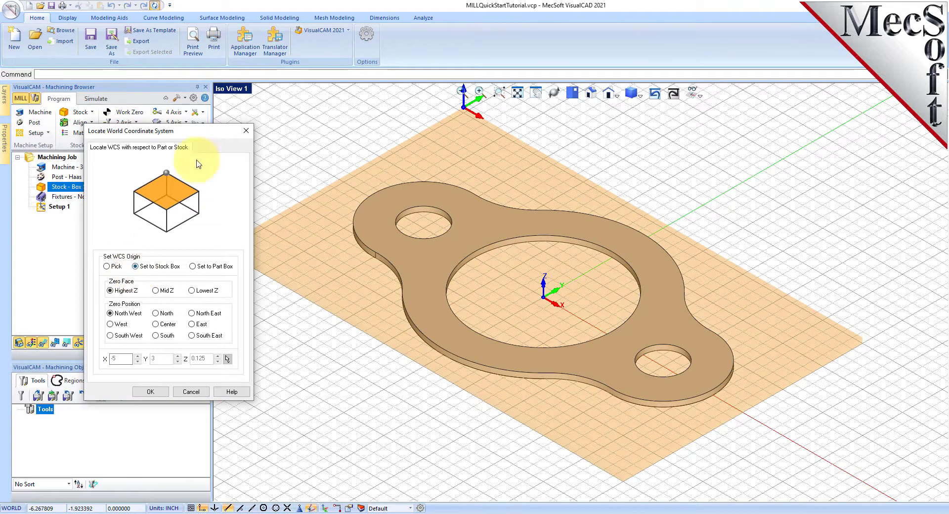
pyautogui.moveTo(190, 137); pyautogui.dragTo(145, 138)
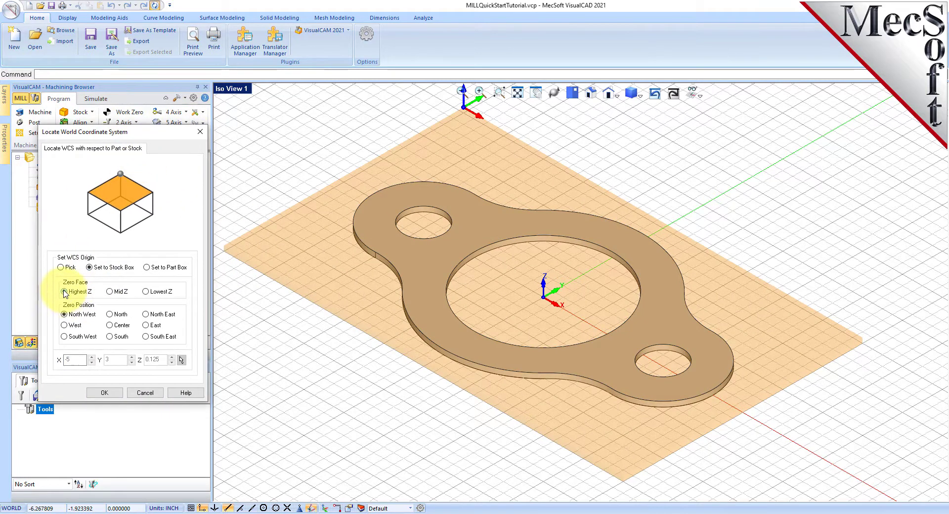
pyautogui.click(64, 337)
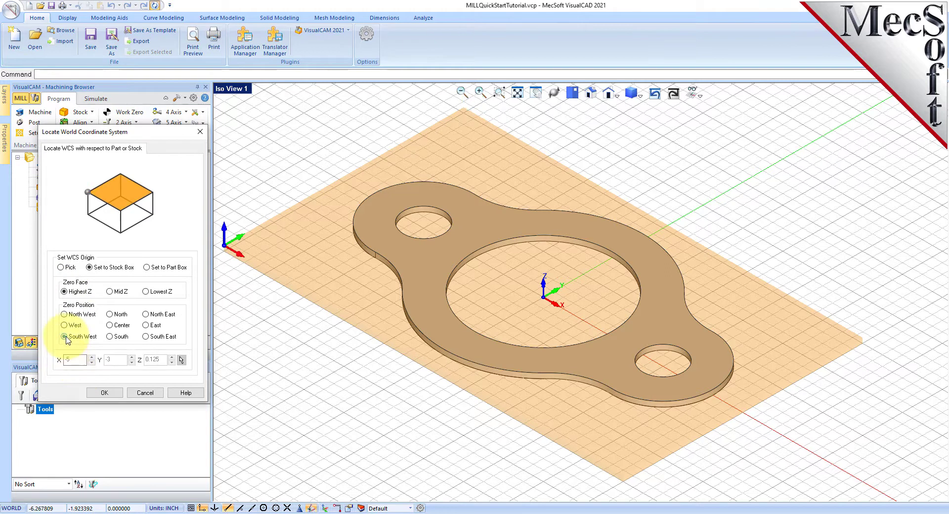
pyautogui.scroll(5, 238, 269)
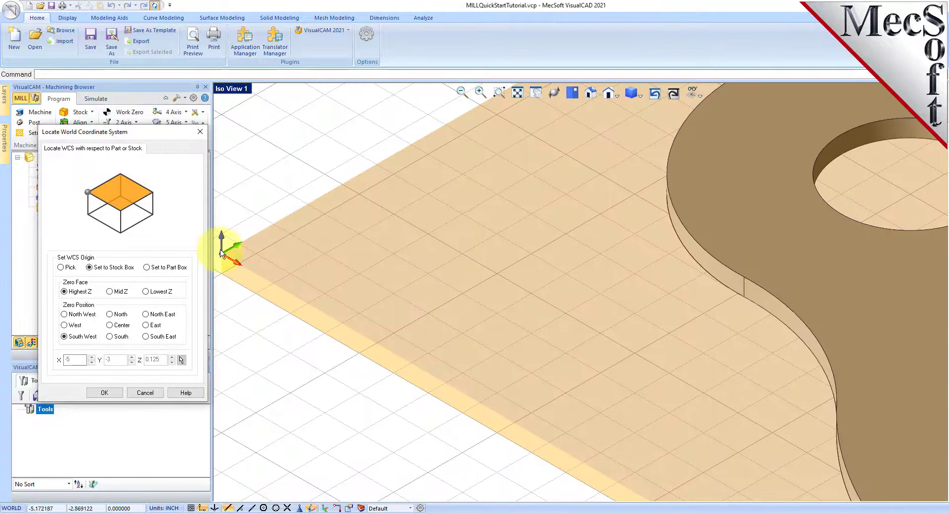
pyautogui.scroll(-3, 250, 259)
pyautogui.scroll(-4, 250, 260)
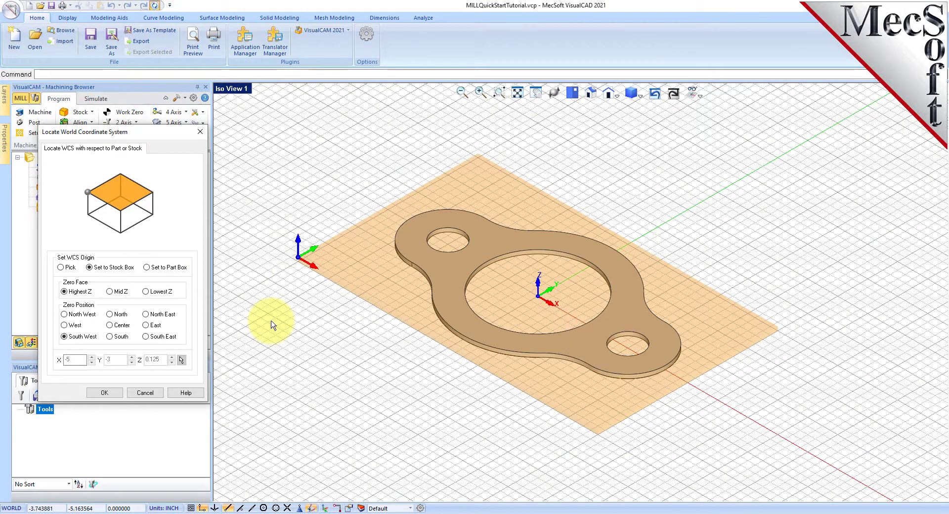
pyautogui.click(104, 393)
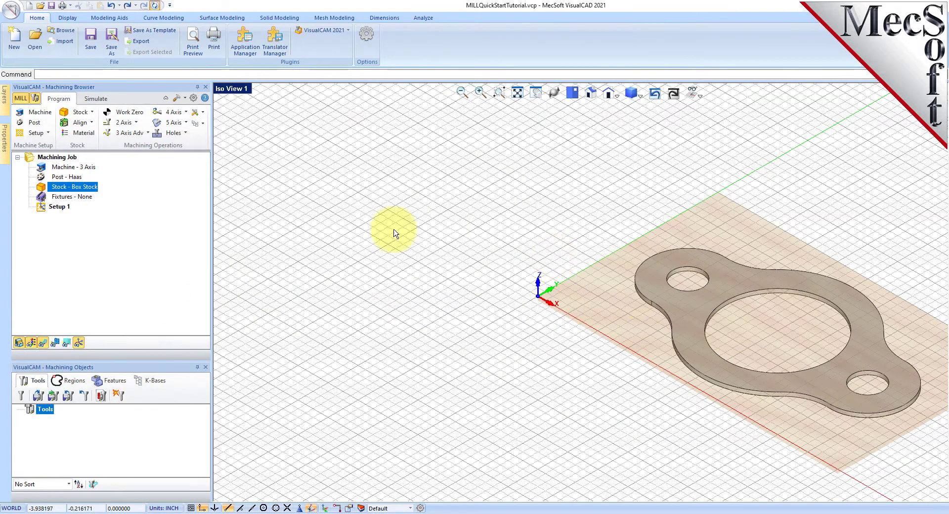
# Step: Generate a Work Zero in Setup 1, set to the stock box at the Highest Z face and South West position
pyautogui.scroll(-5, 333, 224)
pyautogui.scroll(2, 525, 266)
pyautogui.scroll(3, 525, 266)
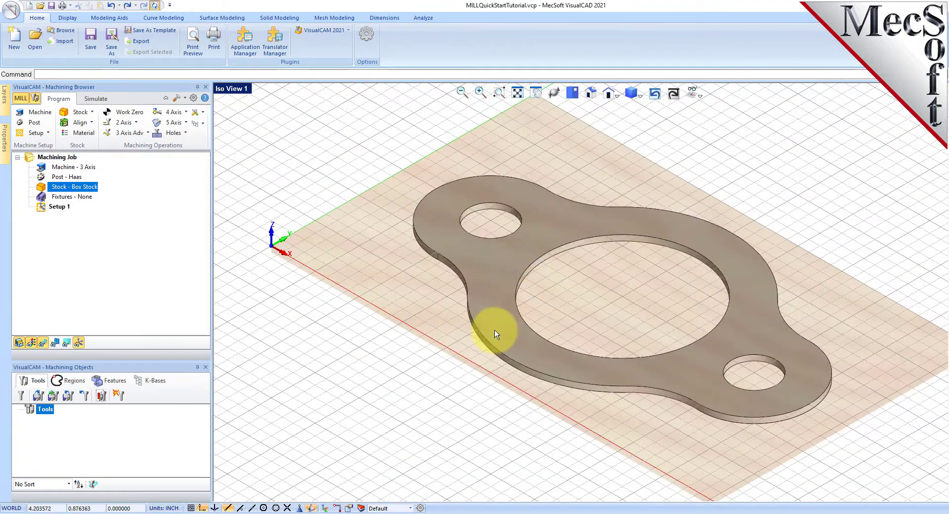
pyautogui.scroll(-1, 496, 334)
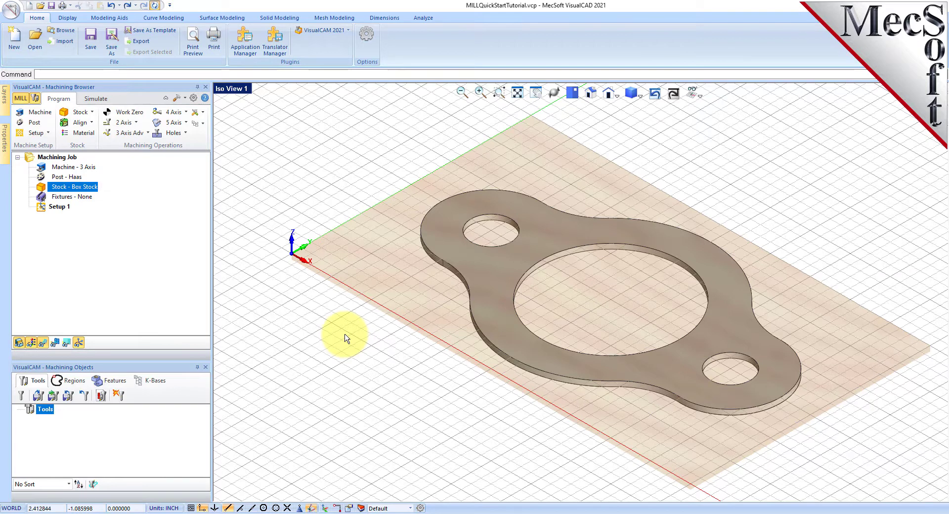
pyautogui.click(138, 115)
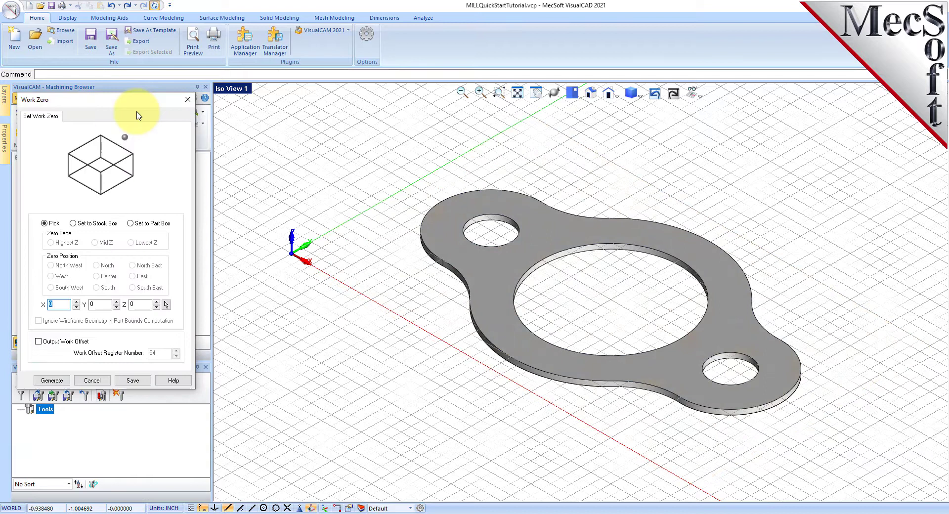
pyautogui.click(74, 224)
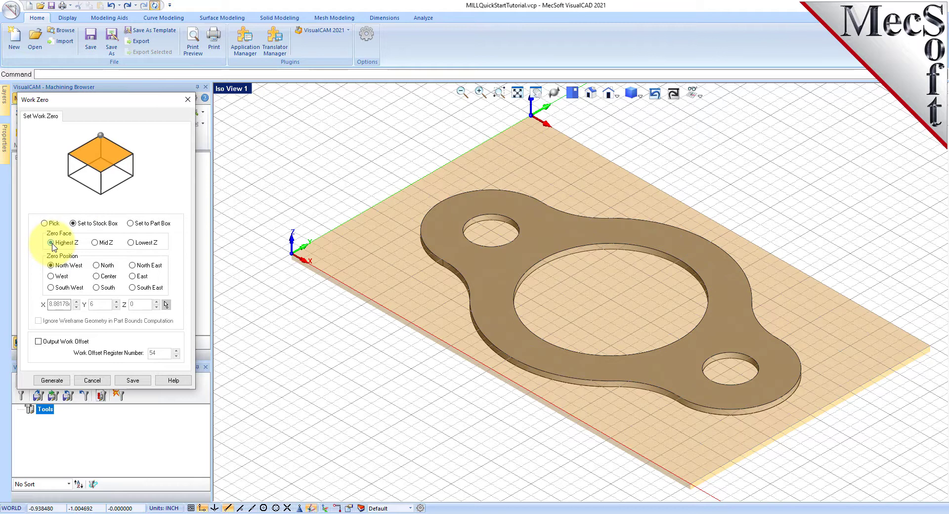
pyautogui.click(132, 266)
pyautogui.click(132, 288)
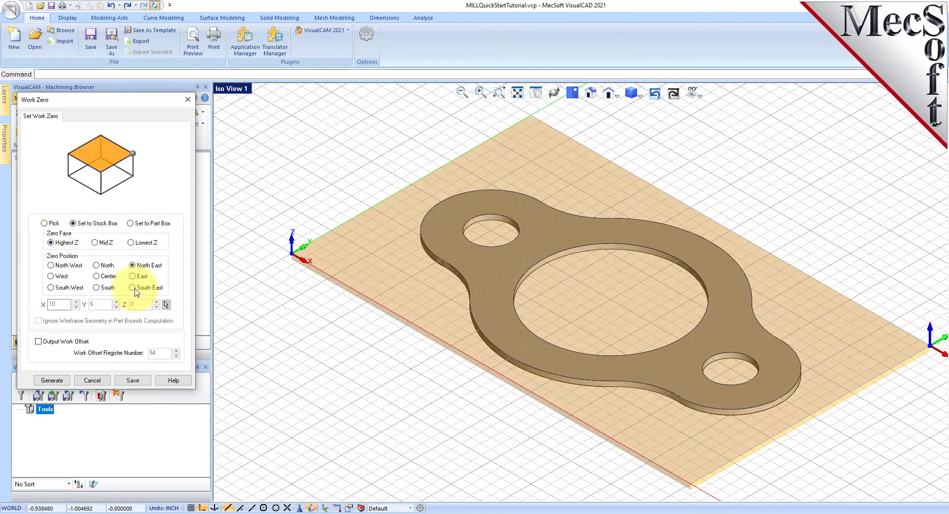
pyautogui.click(51, 288)
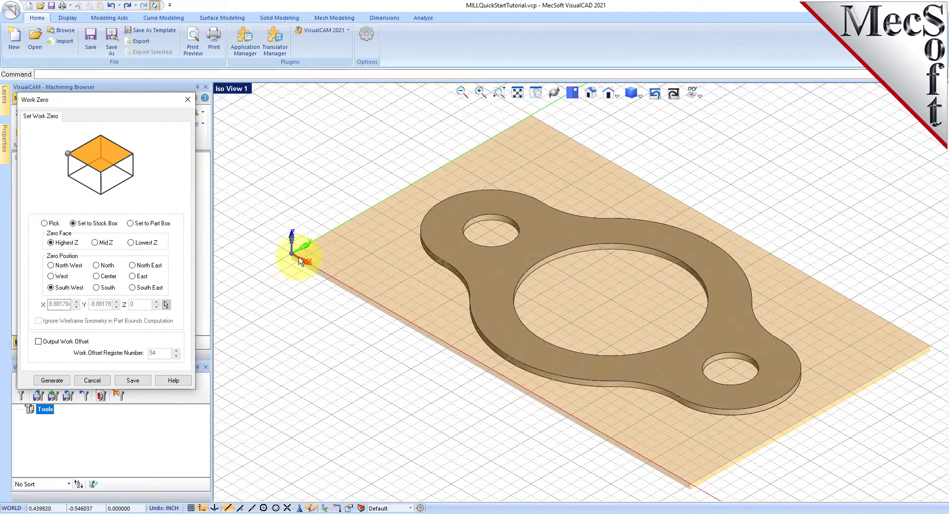
pyautogui.scroll(3, 294, 259)
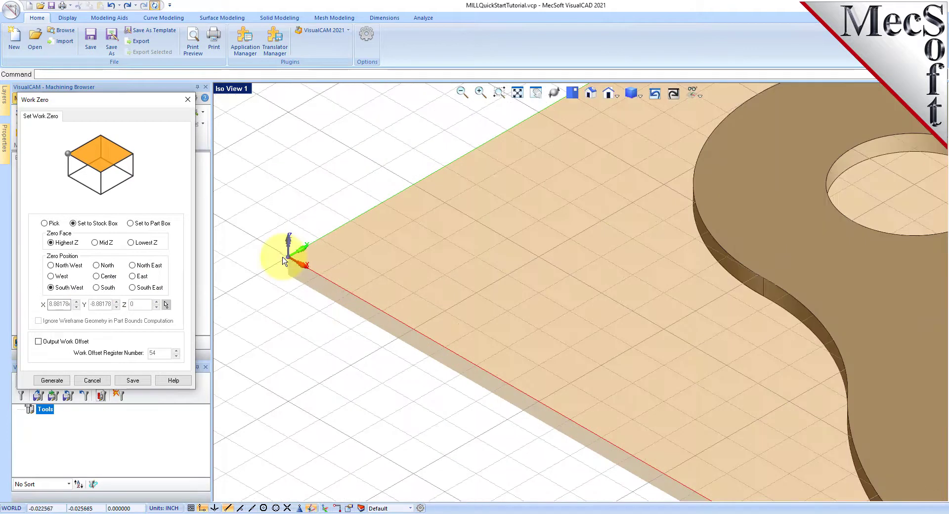
pyautogui.scroll(-4, 297, 250)
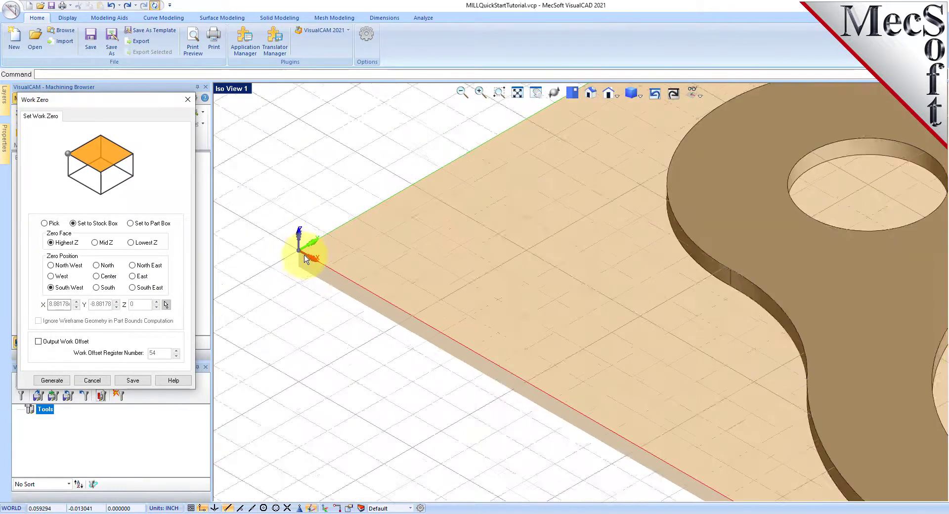
pyautogui.scroll(-1, 303, 229)
pyautogui.scroll(-1, 311, 222)
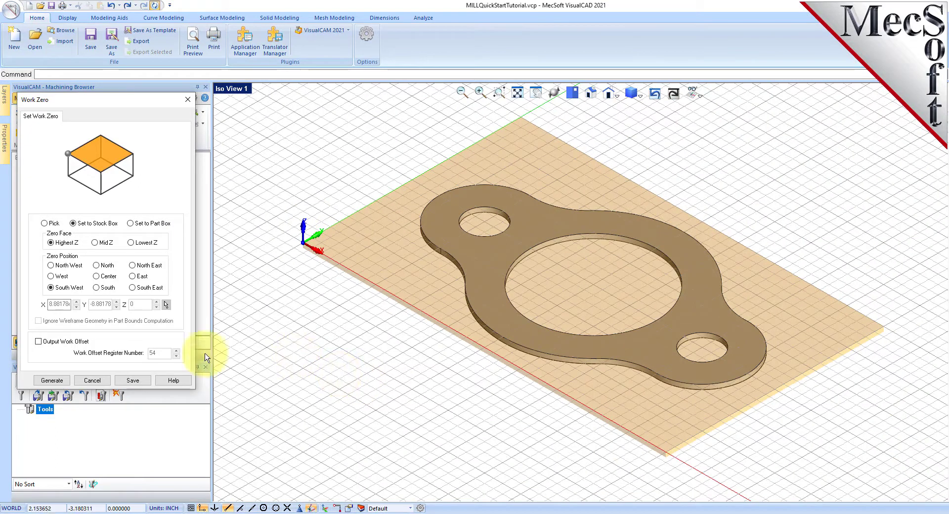
pyautogui.click(55, 380)
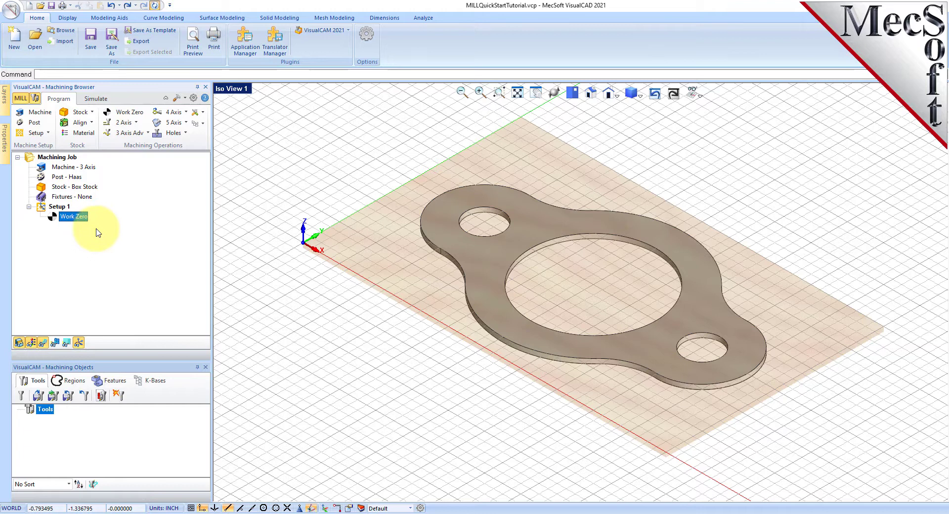
# Step: Define a flat end mill named FlatMill-0.5 with a 0.5 tool diameter, HSS material and tool, adjust and cutcom registers numbered 1
pyautogui.click(30, 387)
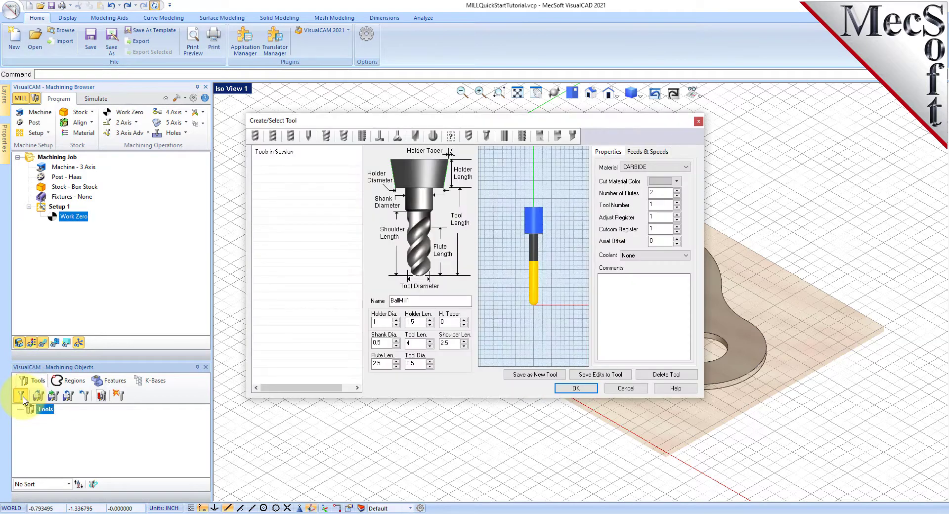
pyautogui.click(273, 136)
pyautogui.click(421, 300)
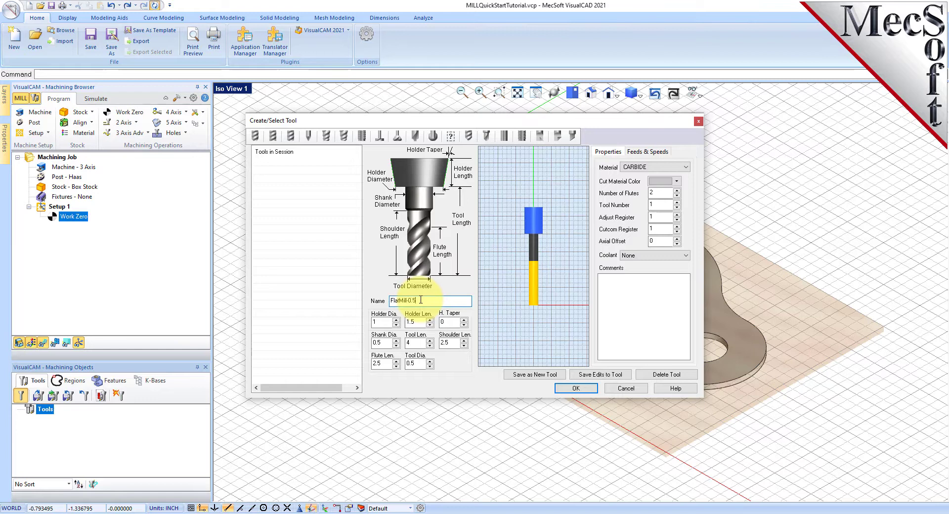
pyautogui.doubleClick(414, 364)
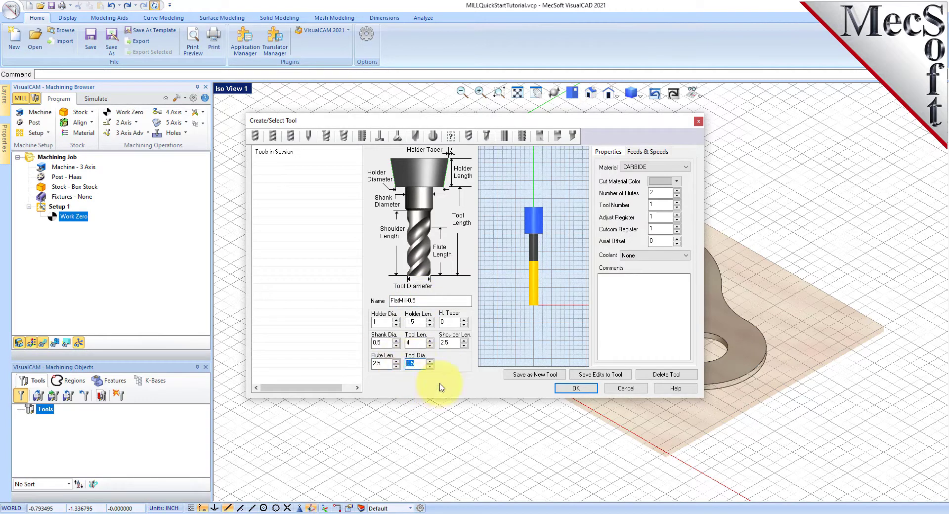
pyautogui.click(648, 167)
pyautogui.click(634, 183)
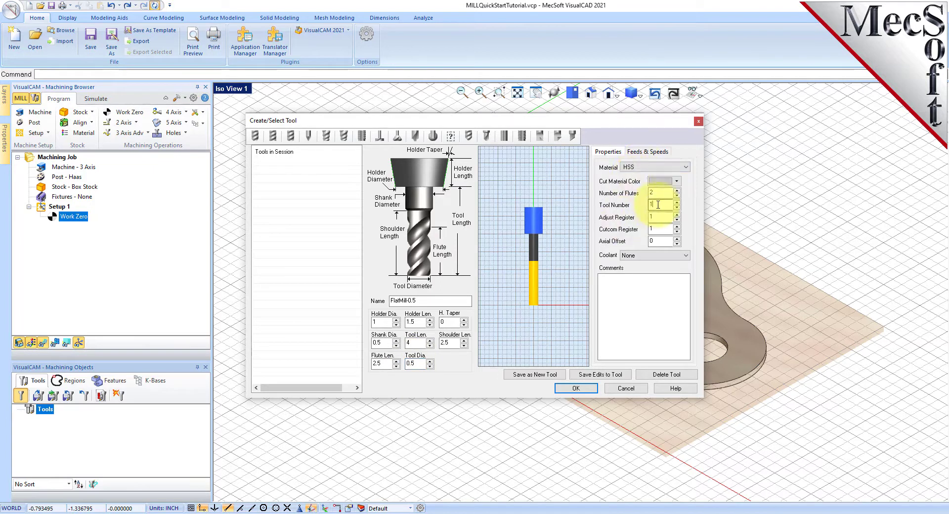
pyautogui.press('Tab')
pyautogui.press('Tab')
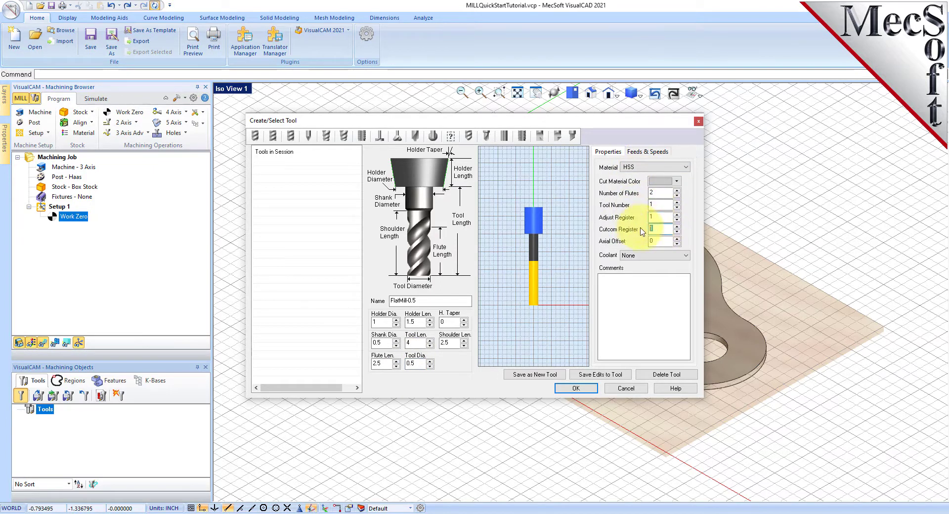
# Step: Load the tool's feeds and speeds from the table for WOOD stock and HSS tool material
pyautogui.click(648, 152)
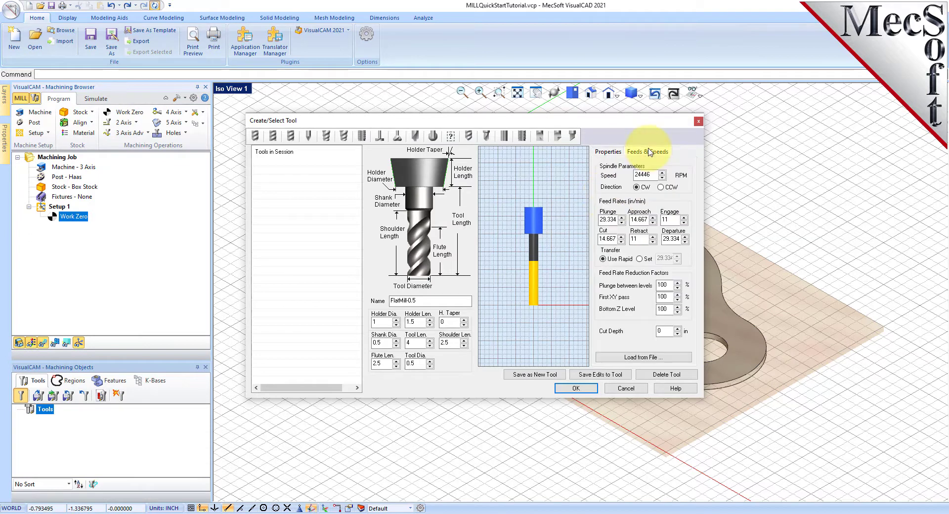
pyautogui.click(647, 357)
pyautogui.moveTo(510, 137); pyautogui.dragTo(455, 144)
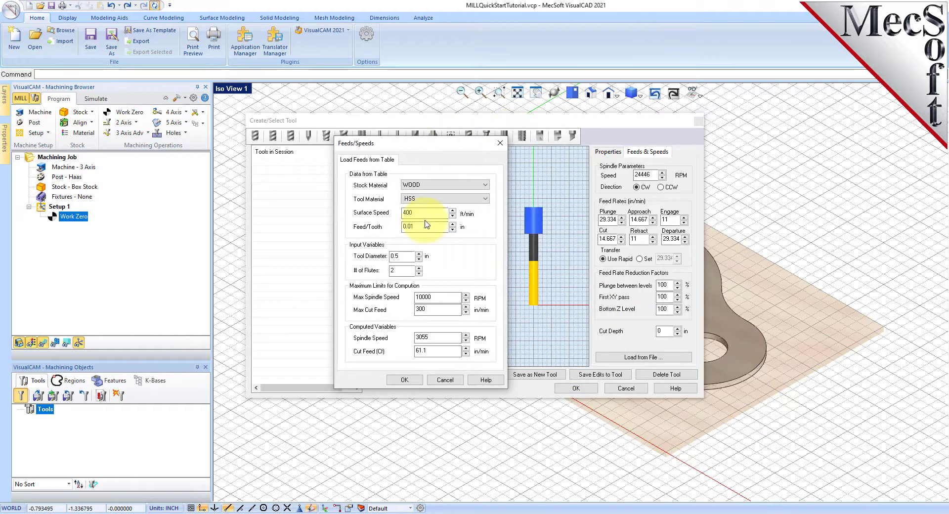
pyautogui.click(421, 185)
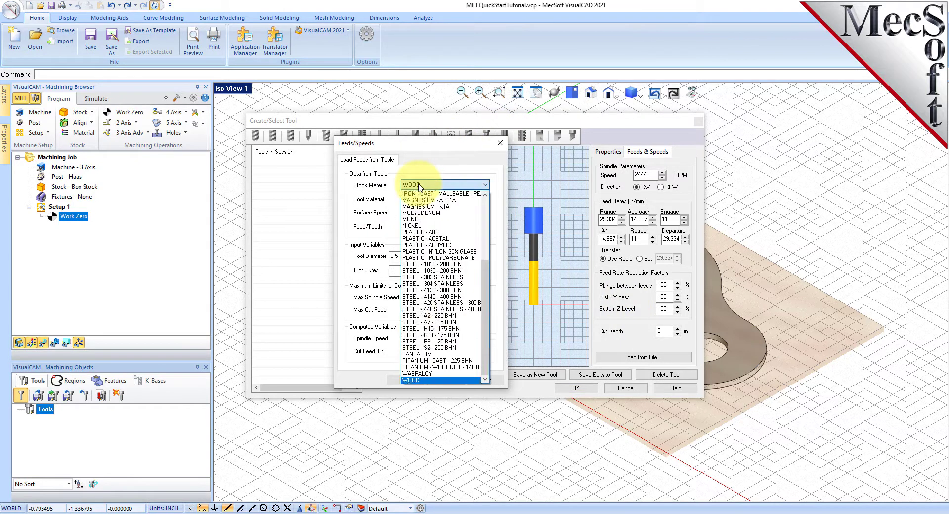
pyautogui.click(411, 380)
pyautogui.click(419, 199)
pyautogui.click(416, 215)
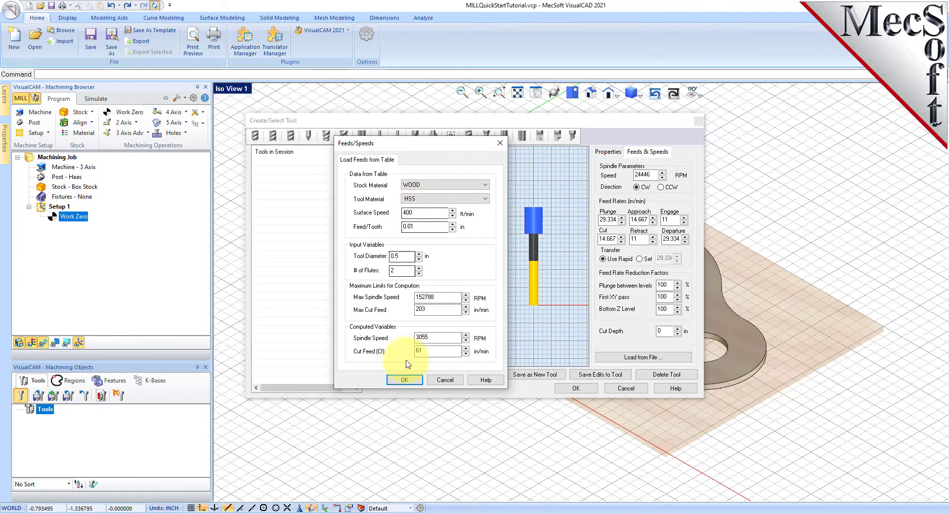
pyautogui.click(404, 380)
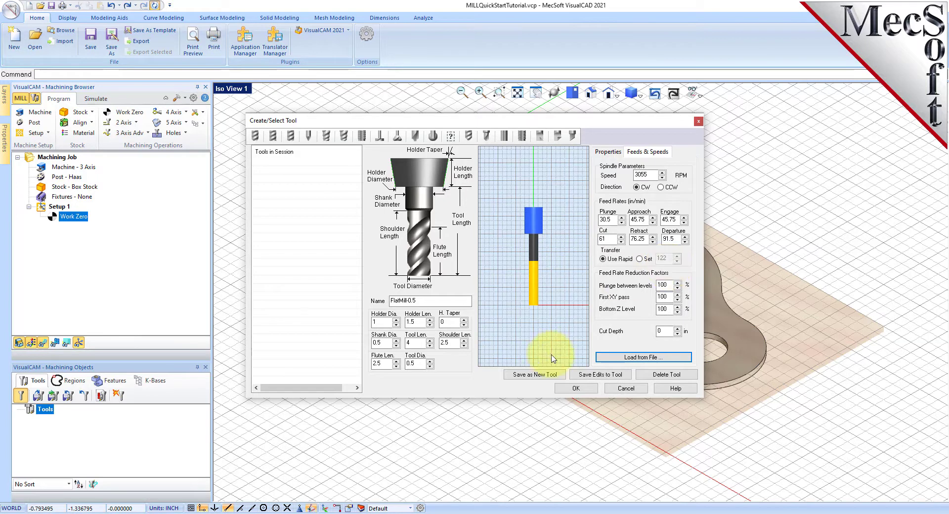
# Step: Save FlatMill-0.5 as a new tool in the session and finish the tool definition
pyautogui.click(544, 376)
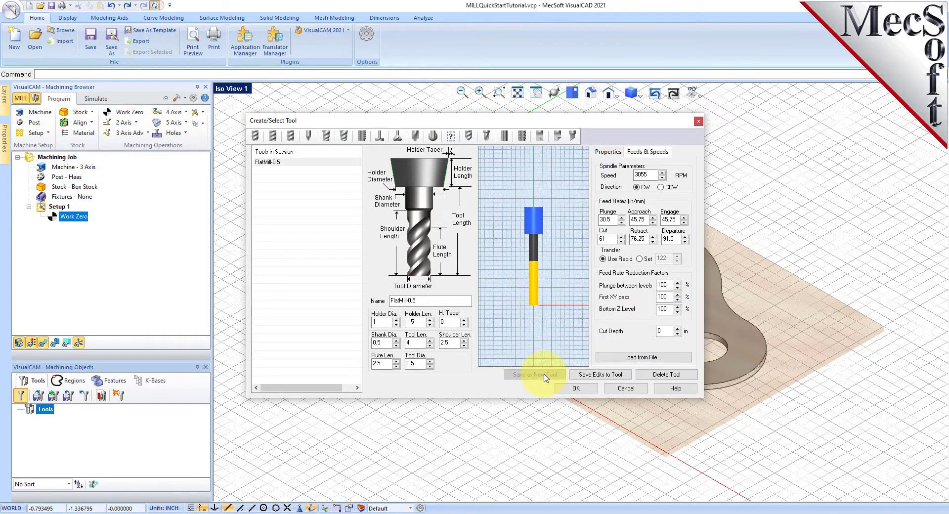
pyautogui.click(267, 162)
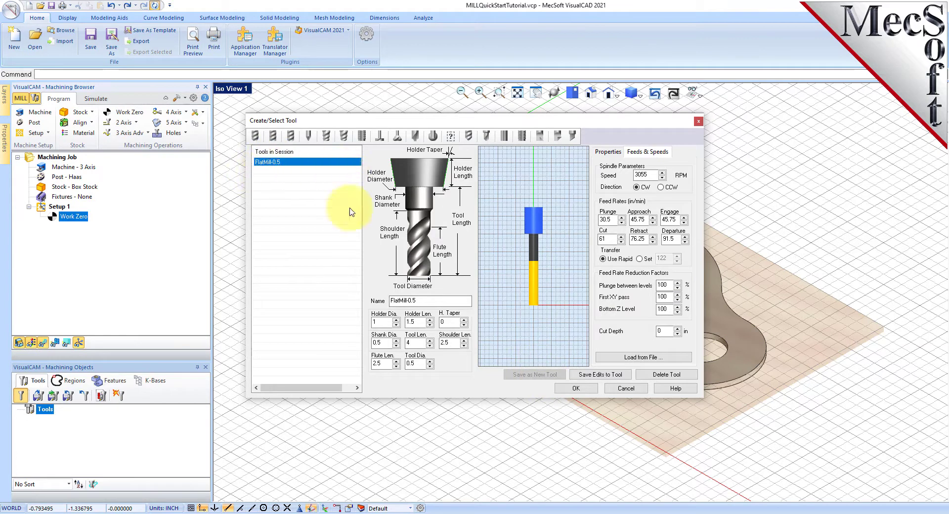
pyautogui.click(588, 390)
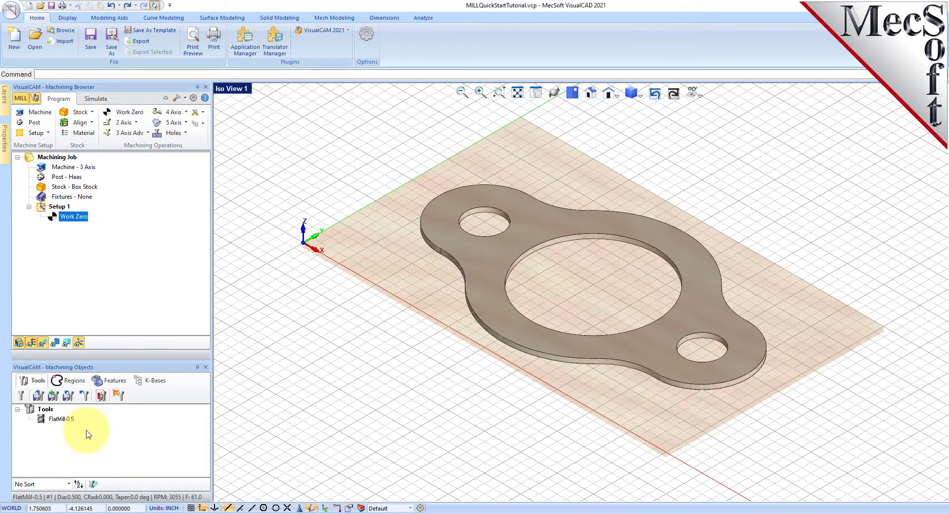
# Step: Start a 2 1/2 Axis Profiling operation with the top edges of the central opening and both small holes as part regions
pyautogui.click(137, 123)
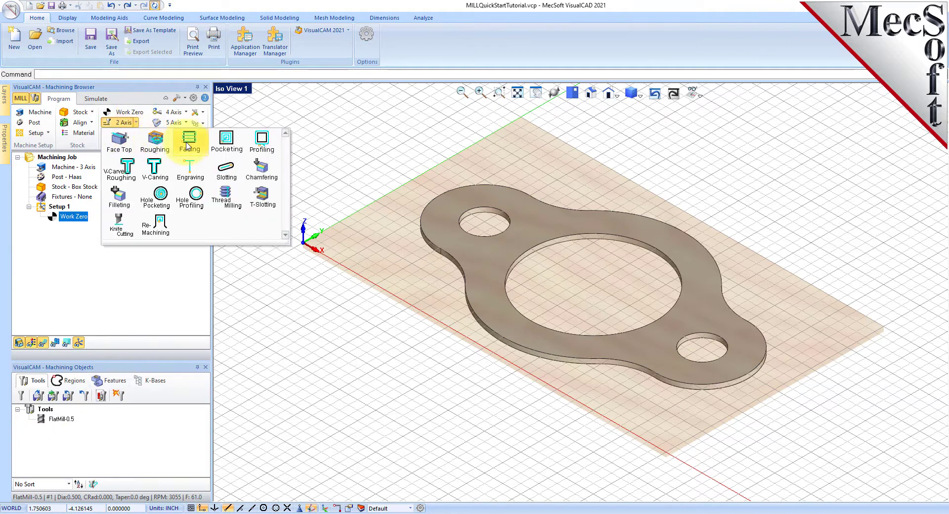
pyautogui.click(278, 145)
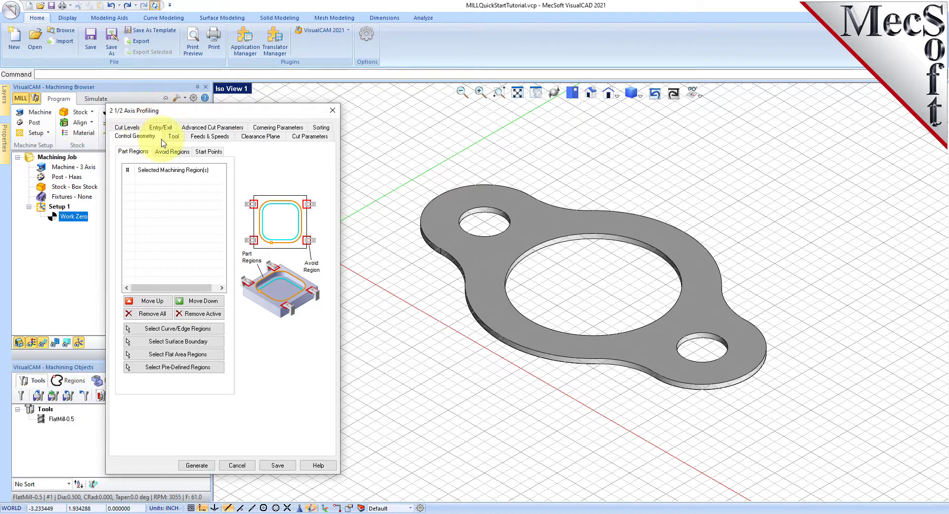
pyautogui.click(218, 330)
pyautogui.scroll(1, 583, 261)
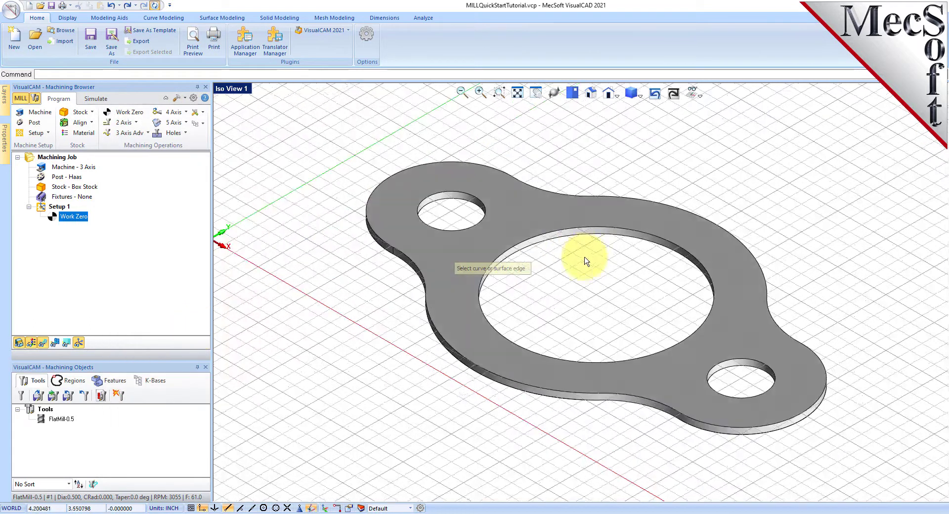
pyautogui.scroll(1, 585, 261)
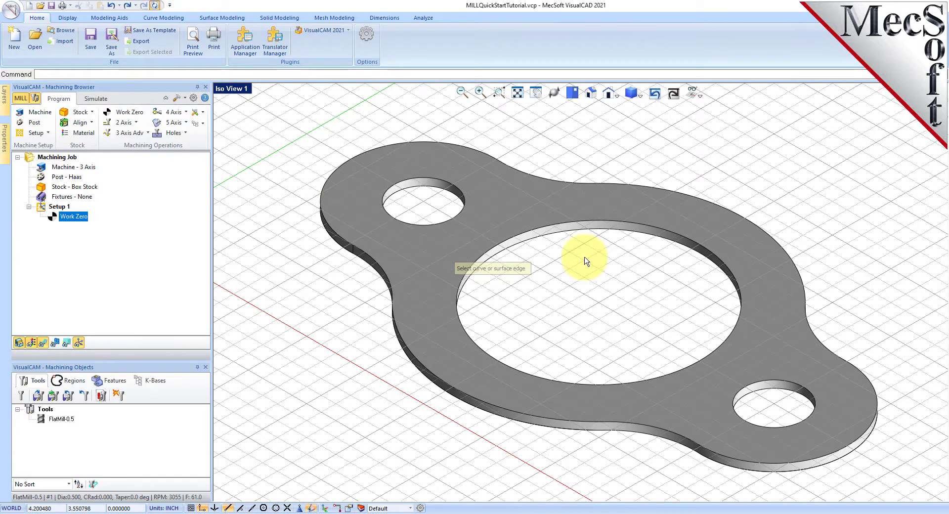
pyautogui.click(566, 225)
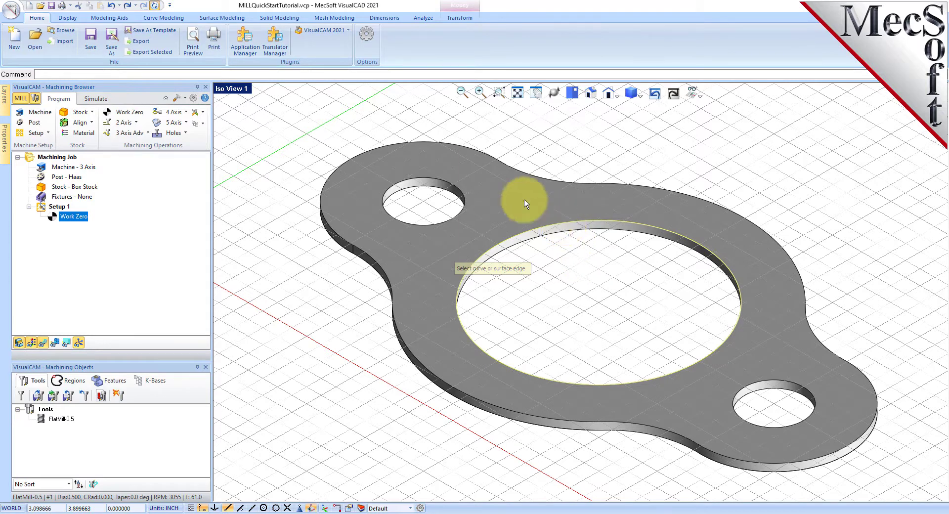
pyautogui.click(418, 180)
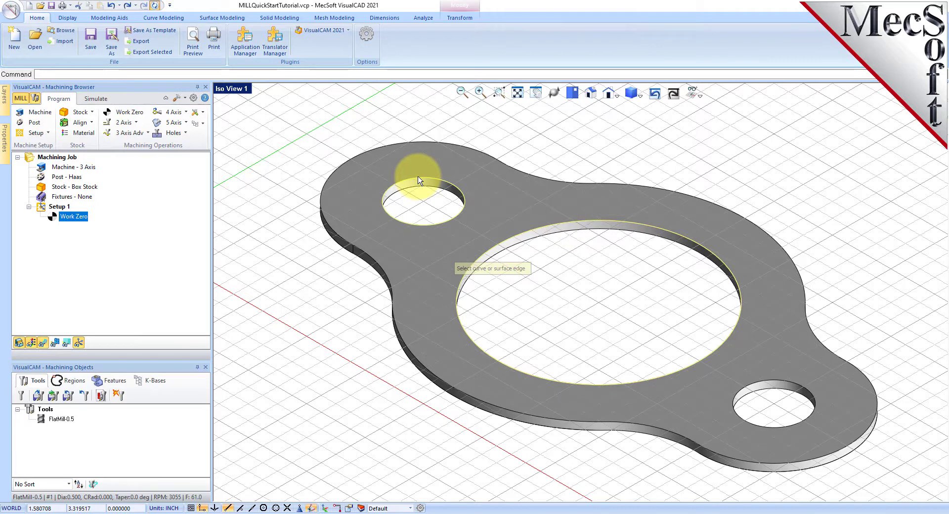
pyautogui.click(778, 383)
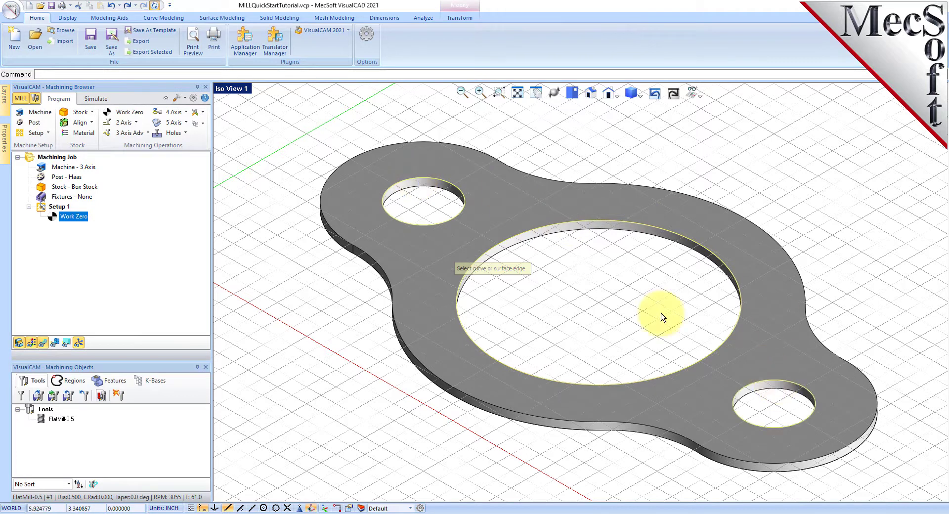
pyautogui.rightClick(620, 303)
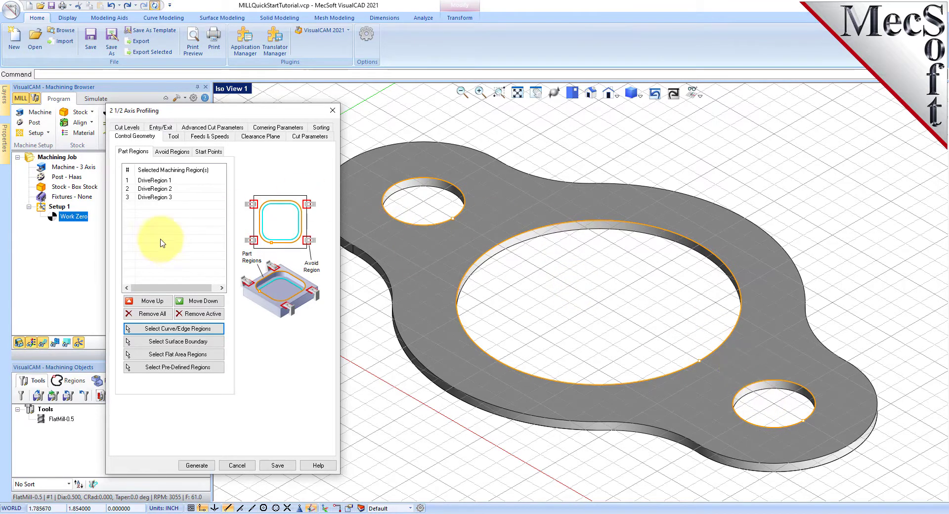
# Step: Check each selected drive region in the model, then review the profiling operation's tool and its feeds and speeds
pyautogui.click(154, 181)
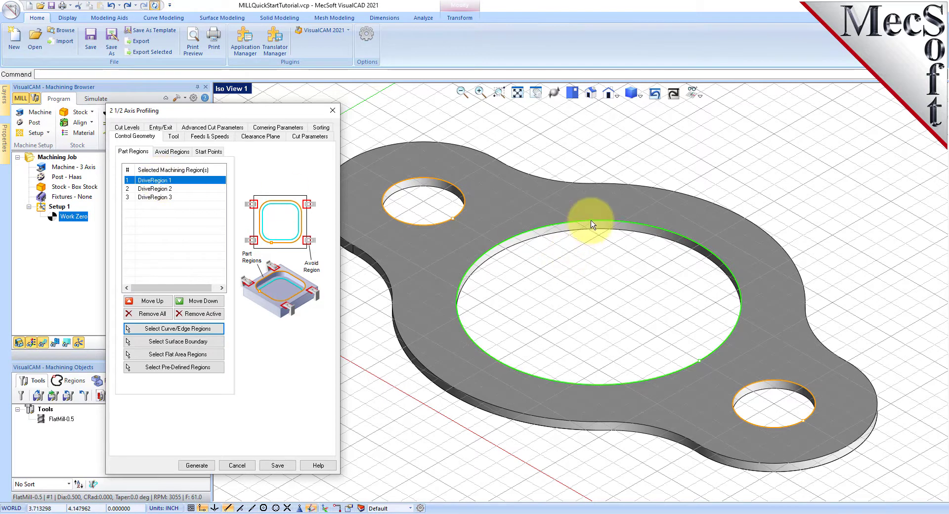
pyautogui.click(155, 189)
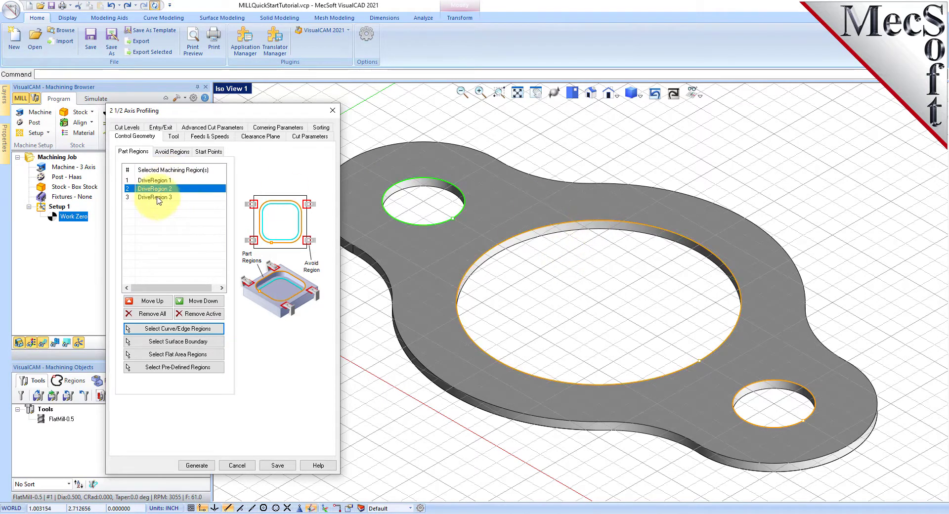
pyautogui.click(159, 198)
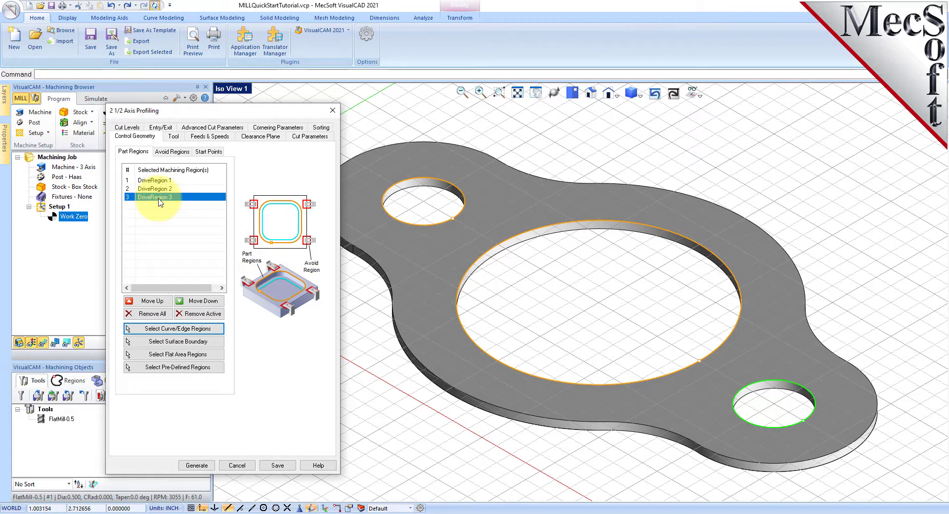
pyautogui.click(173, 136)
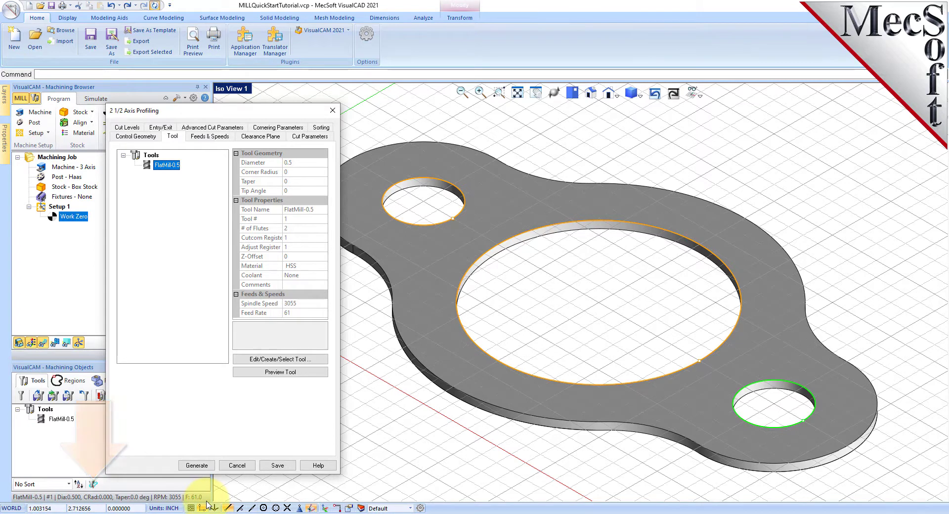
pyautogui.click(210, 138)
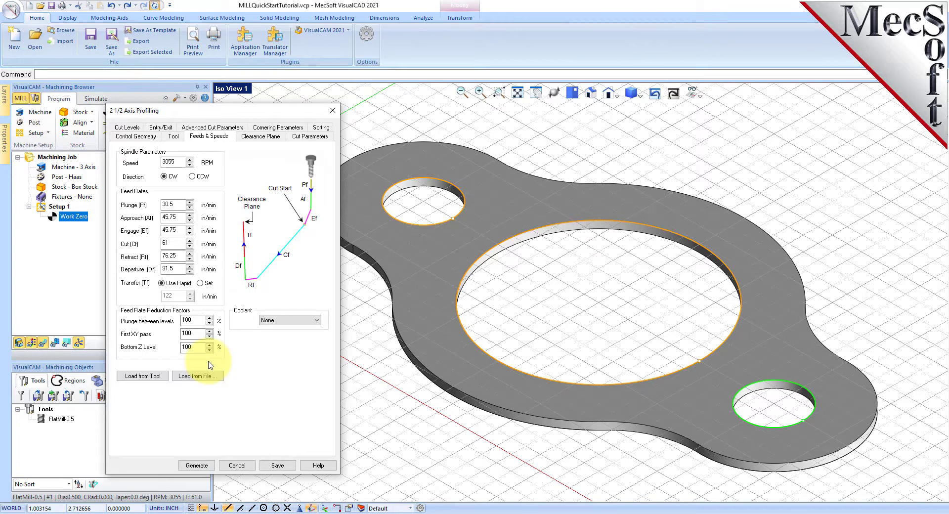
# Step: Use the Clearance Plane cut transfer method with an Automatic clearance plane, and determine the cutting side using the 3D model
pyautogui.click(260, 137)
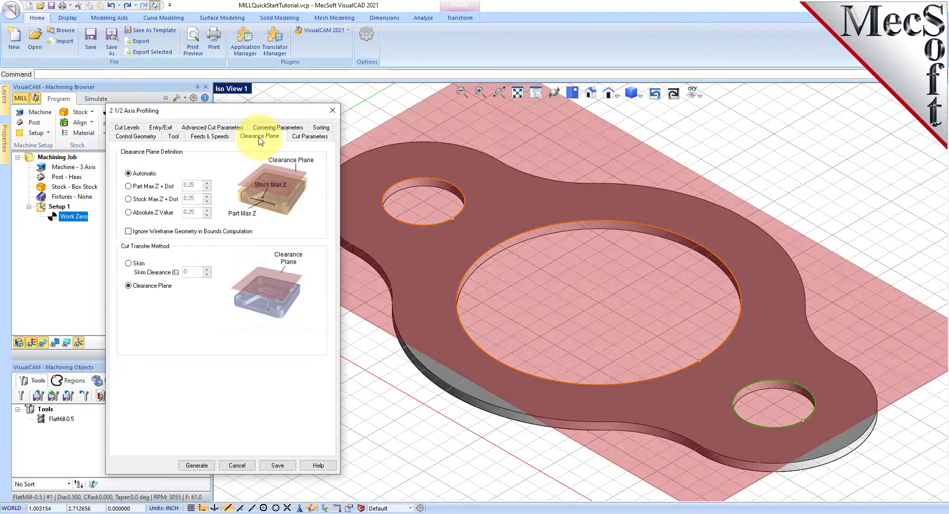
pyautogui.scroll(-2, 557, 248)
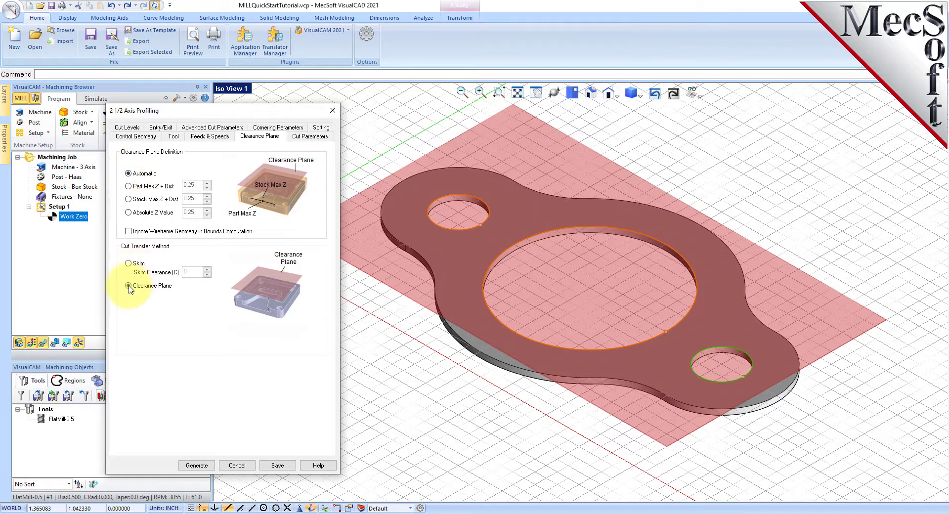
pyautogui.click(129, 263)
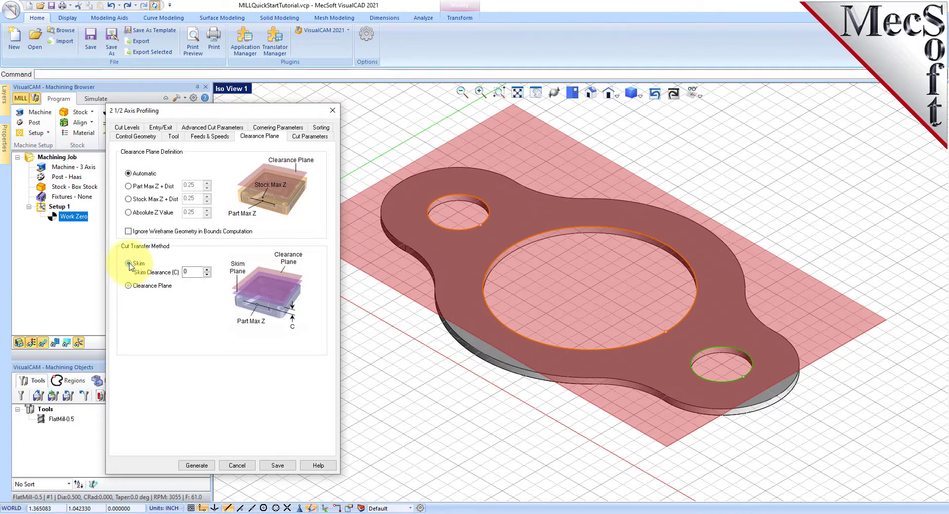
pyautogui.click(129, 286)
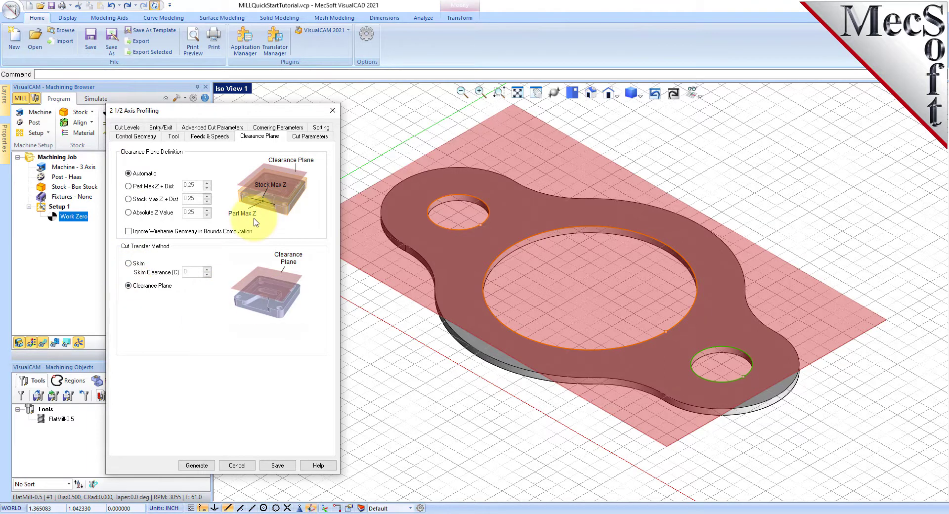
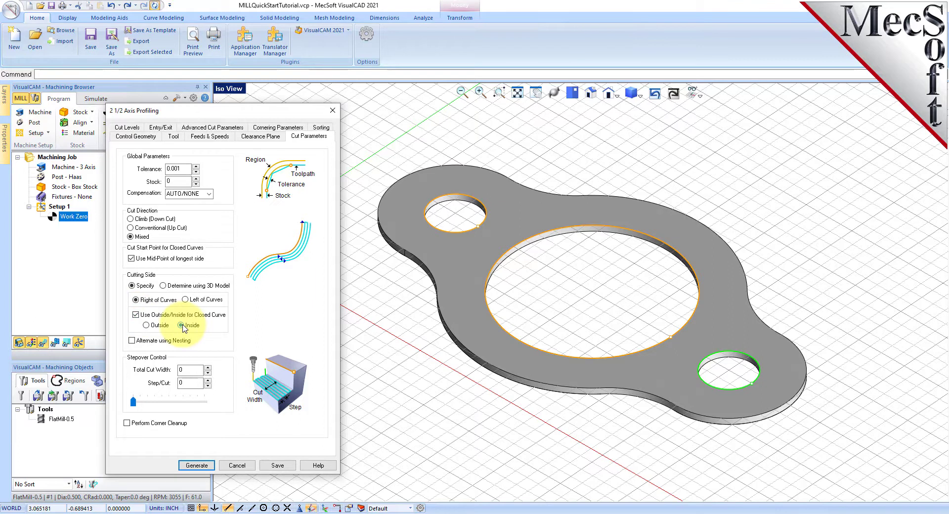
pyautogui.click(163, 287)
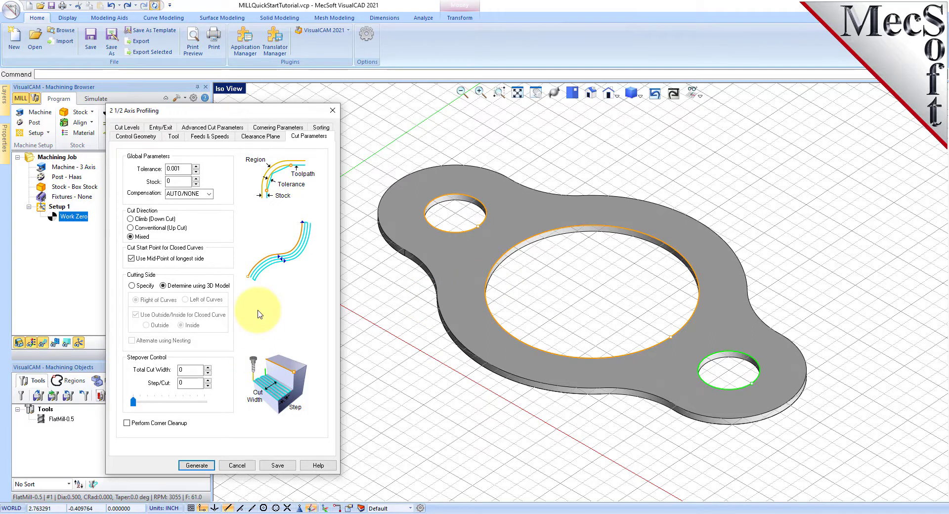
# Step: Set the cut geometry location to At Top and the total cut depth, rough depth and rough depth per cut to 0.125
pyautogui.click(127, 128)
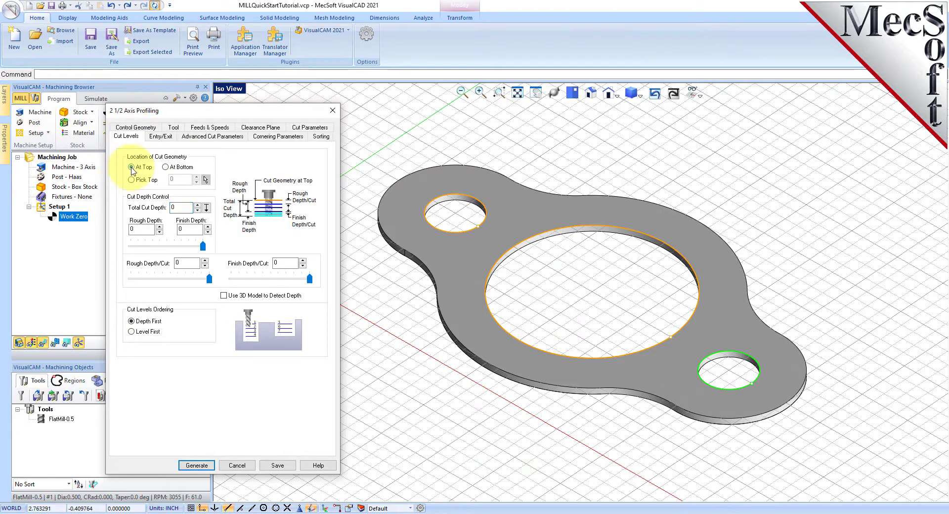
pyautogui.doubleClick(179, 208)
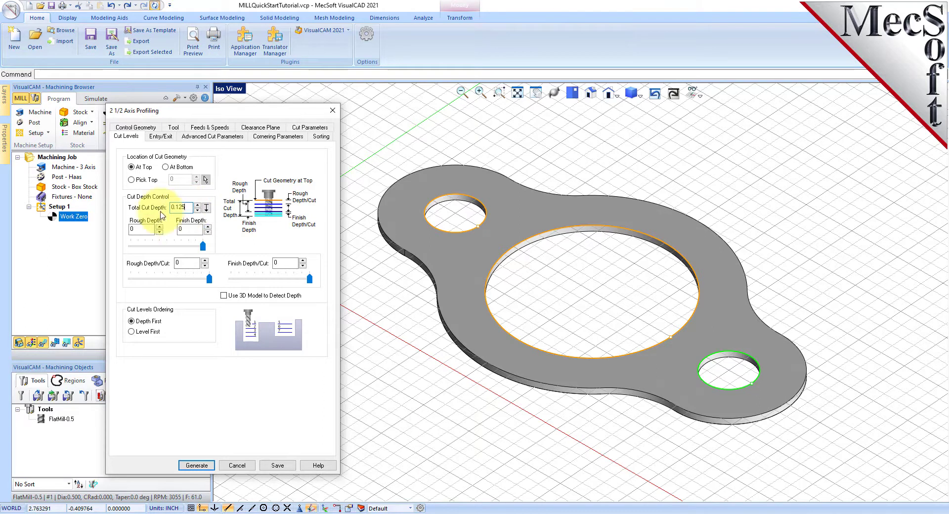
pyautogui.click(139, 228)
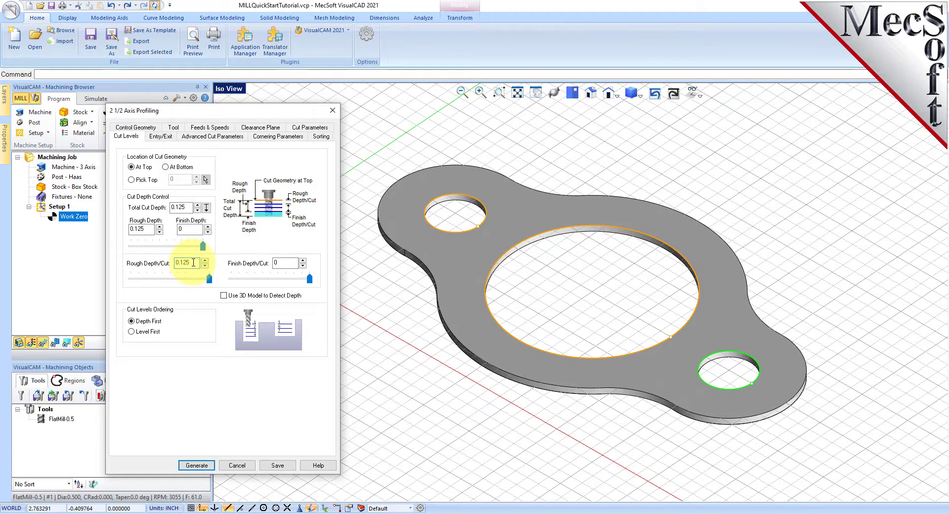
# Step: Set both the entry and exit motions of the profiling operation to None, and generate the toolpath for the inner openings
pyautogui.click(170, 127)
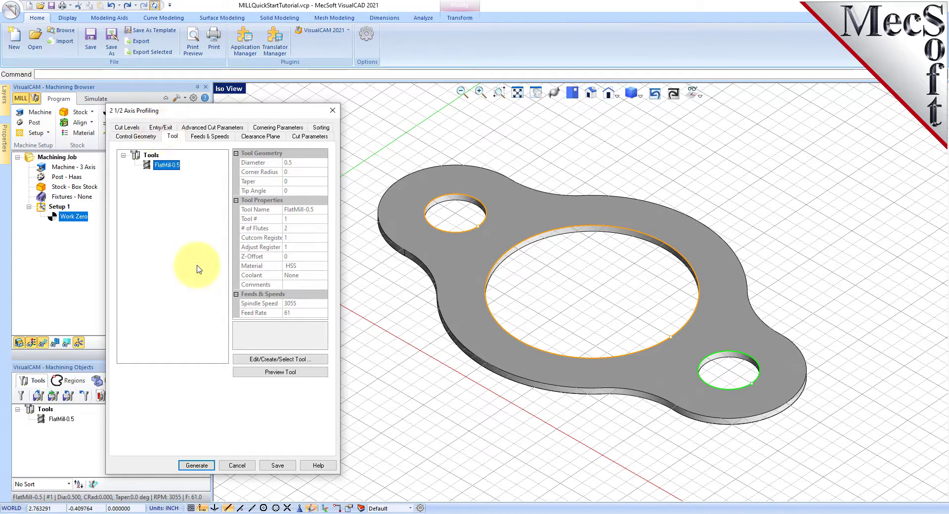
pyautogui.click(165, 128)
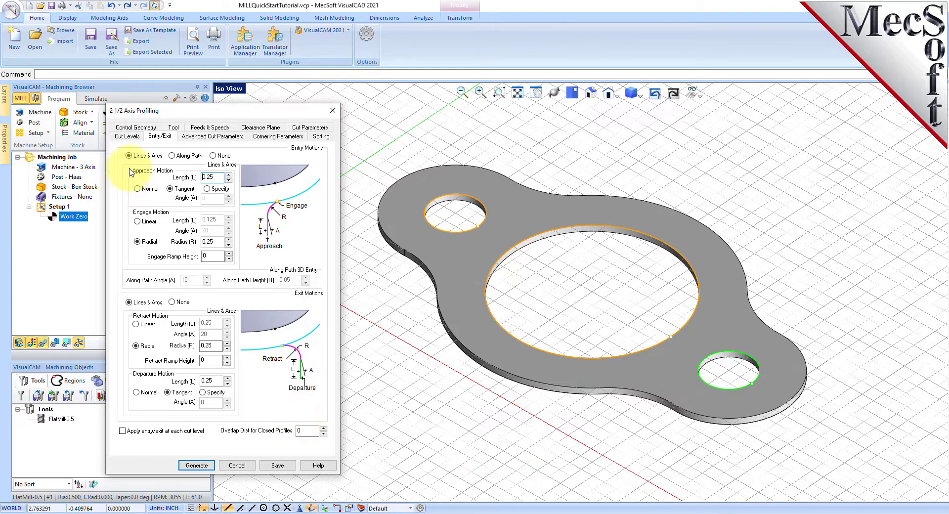
pyautogui.click(213, 156)
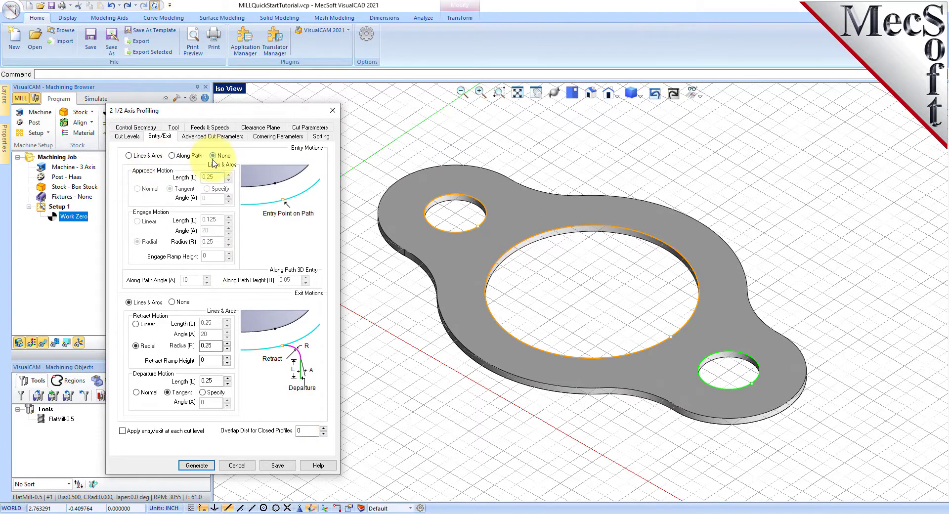
pyautogui.click(172, 302)
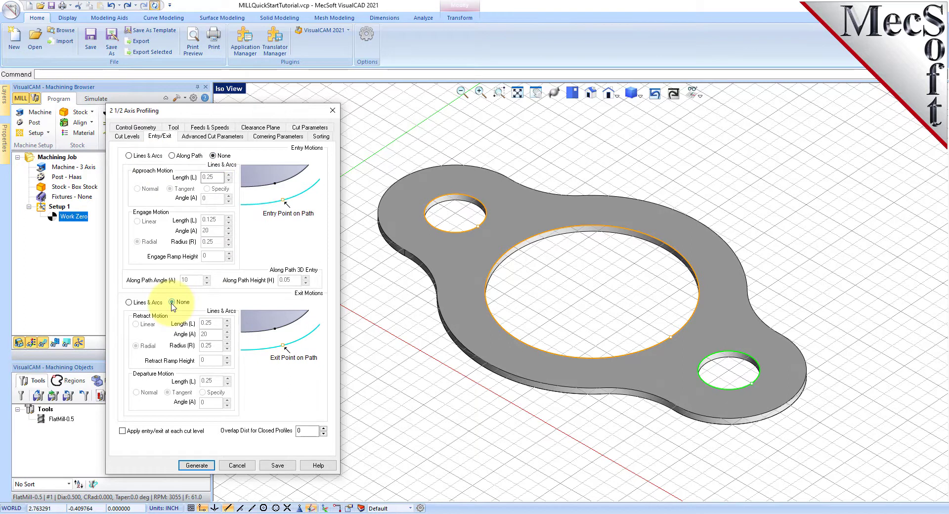
pyautogui.click(197, 466)
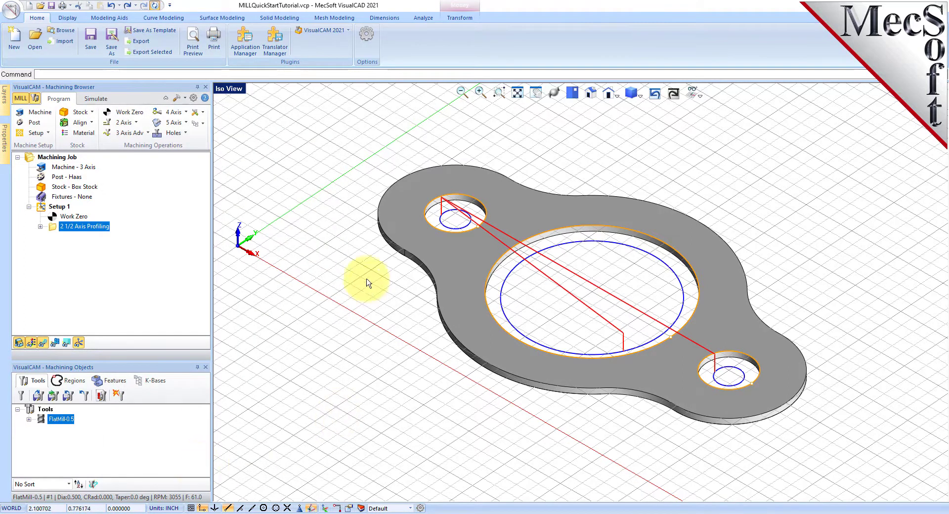
# Step: Examine the generated inner toolpath on the part, toggling the toolpath display off and on
pyautogui.click(43, 233)
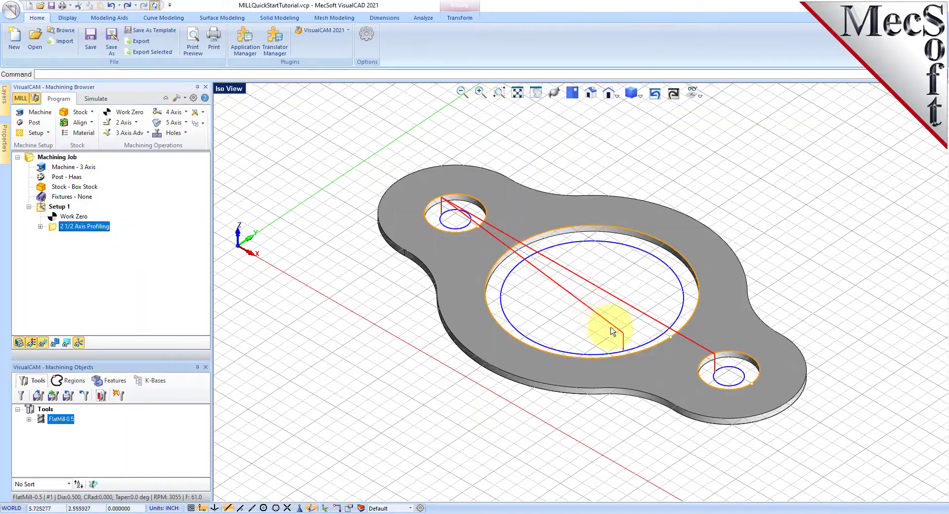
pyautogui.moveTo(595, 317)
pyautogui.mouseDown(button='middle')
pyautogui.moveTo(589, 271)
pyautogui.moveTo(596, 324)
pyautogui.mouseUp(button='middle')
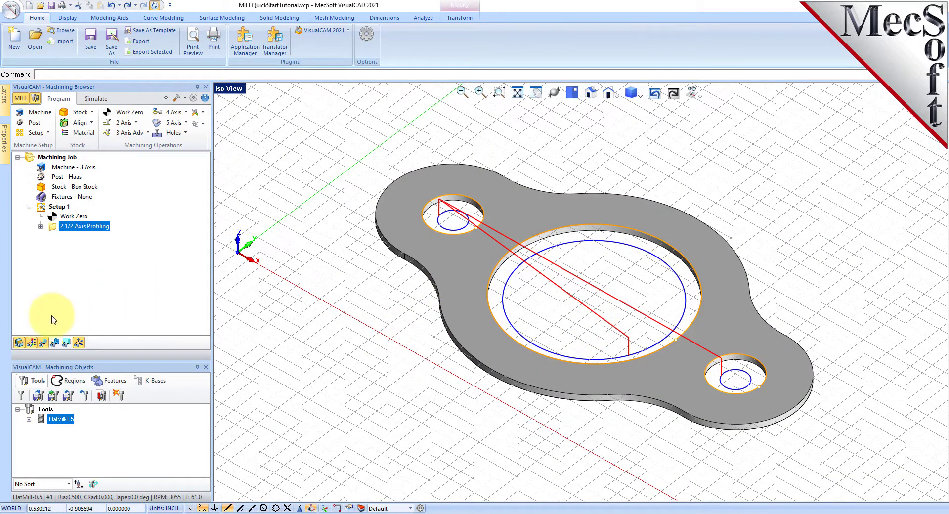
pyautogui.click(43, 343)
pyautogui.click(44, 343)
pyautogui.click(43, 344)
pyautogui.click(44, 343)
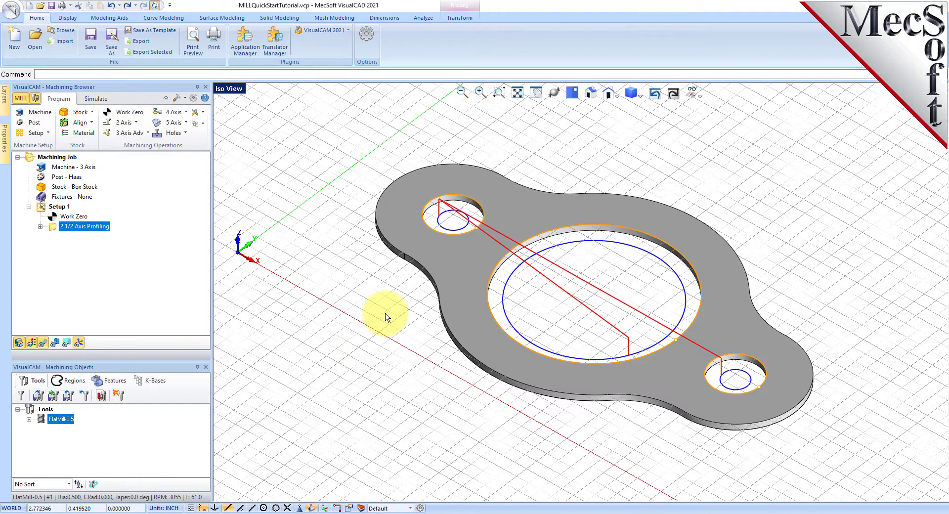
# Step: Simulate the material removal of the inner profiling operation on the box stock, and replay the simulation
pyautogui.click(96, 98)
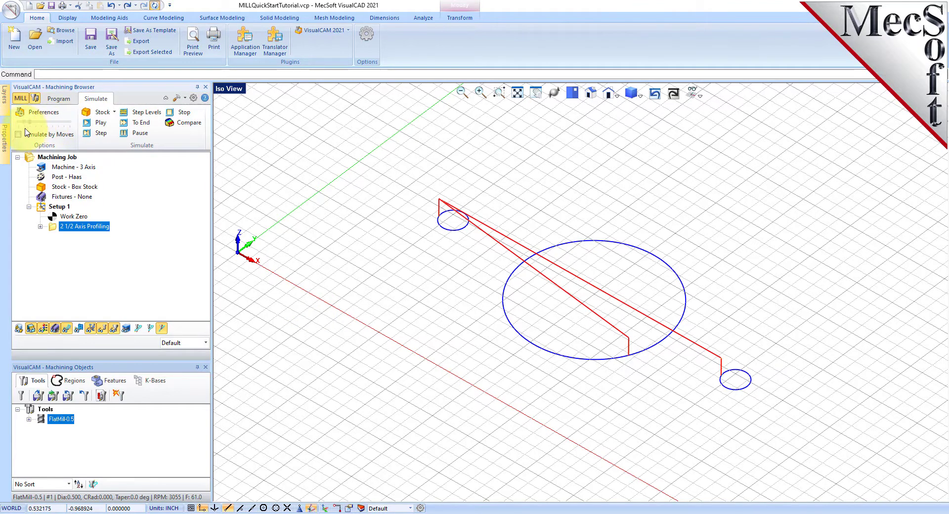
pyautogui.click(101, 123)
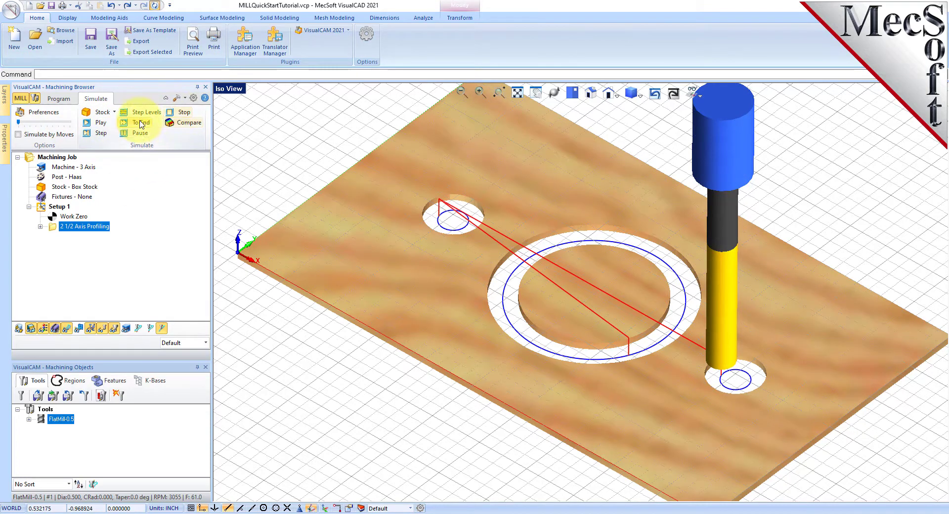
pyautogui.click(102, 123)
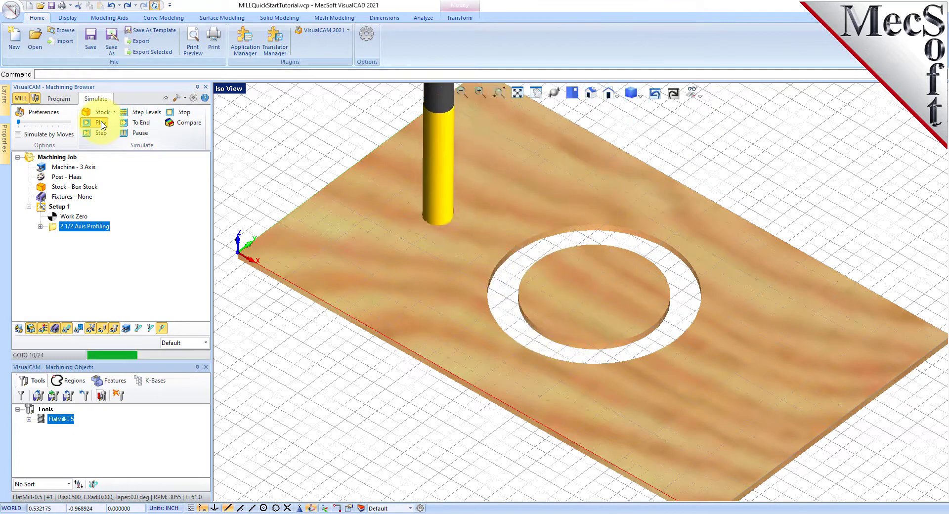
# Step: Toggle the toolpath display in the simulation to compare the cut stock with and without the toolpath
pyautogui.click(44, 329)
pyautogui.click(43, 329)
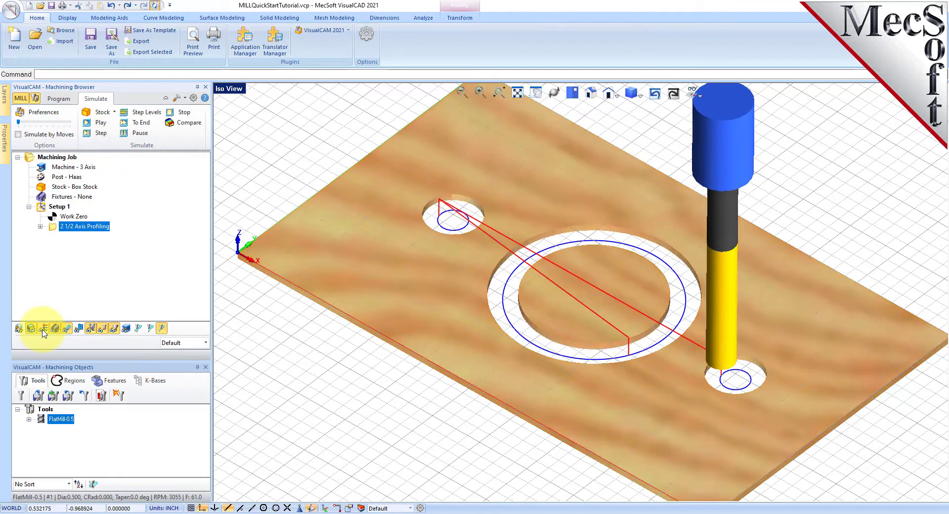
pyautogui.click(44, 328)
pyautogui.click(44, 329)
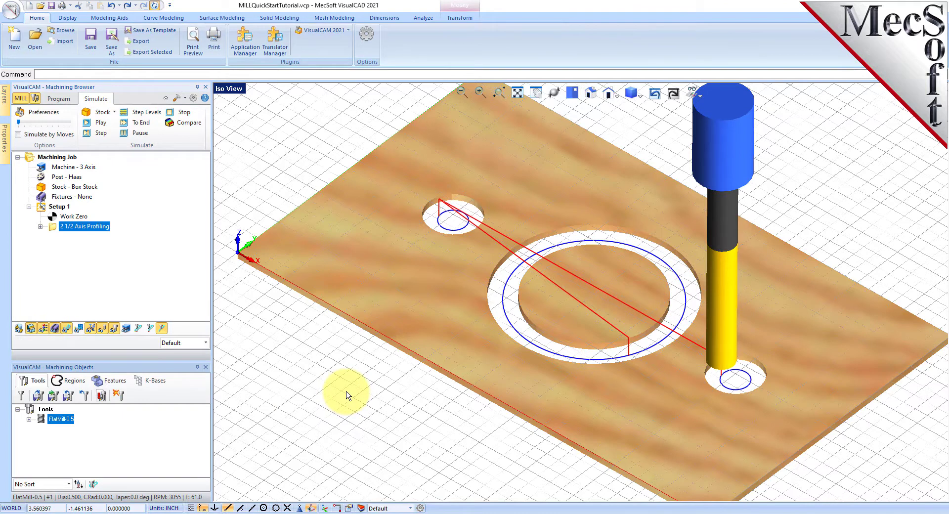
pyautogui.scroll(-2, 440, 261)
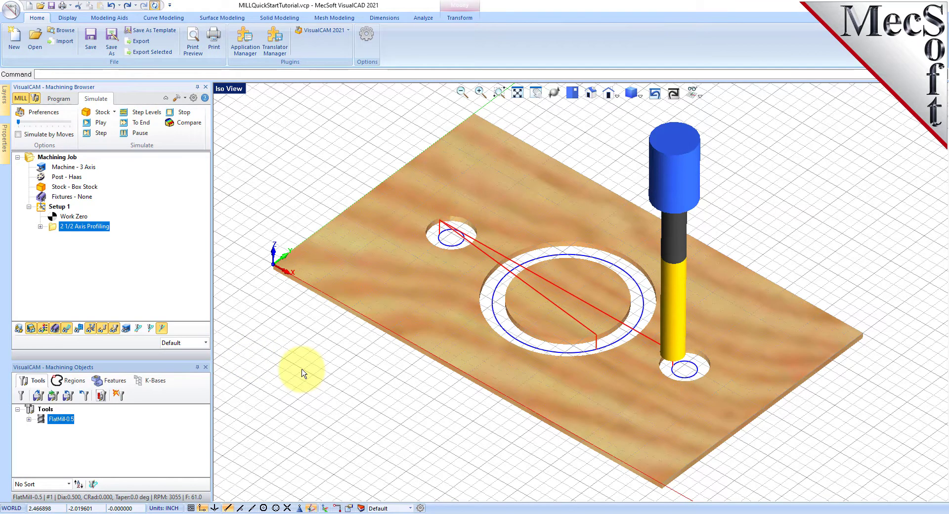
# Step: Copy the 2 1/2 Axis Profiling operation and paste the duplicate below it in Setup 1
pyautogui.click(59, 99)
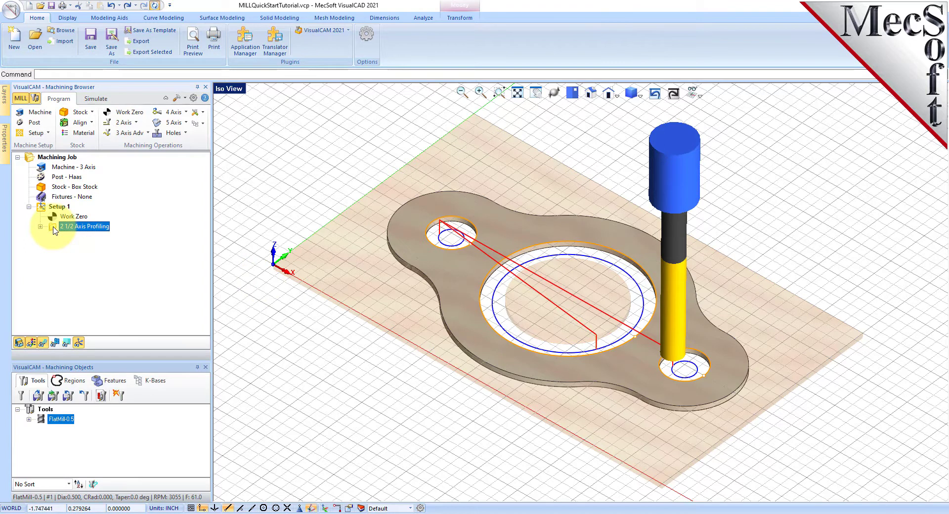
pyautogui.rightClick(100, 229)
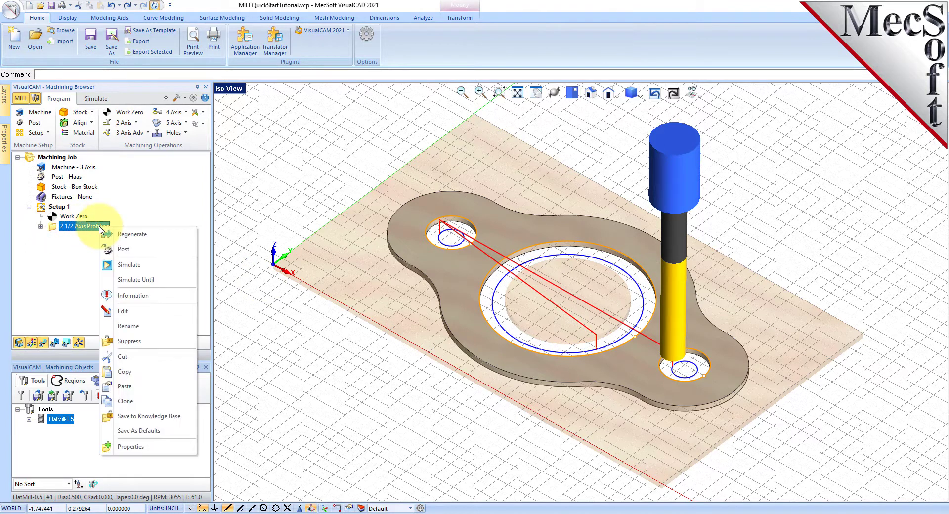
pyautogui.click(144, 377)
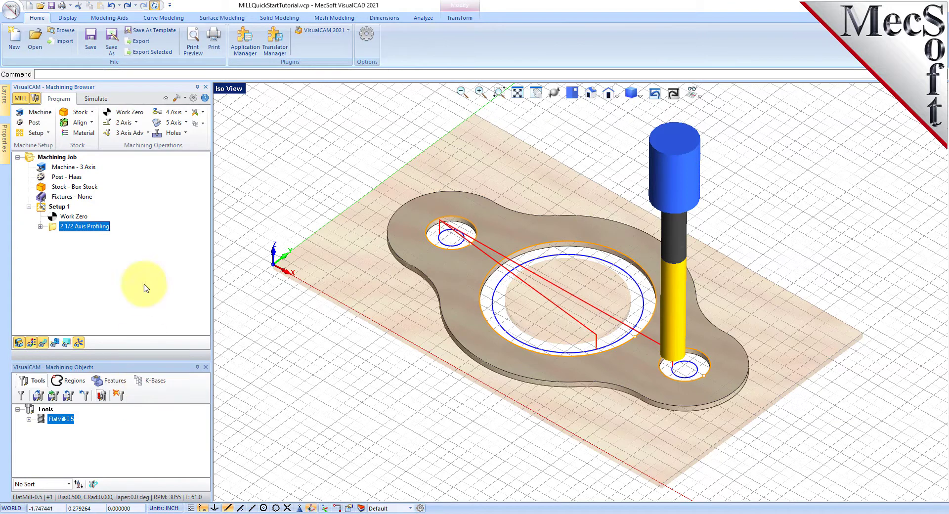
pyautogui.rightClick(95, 227)
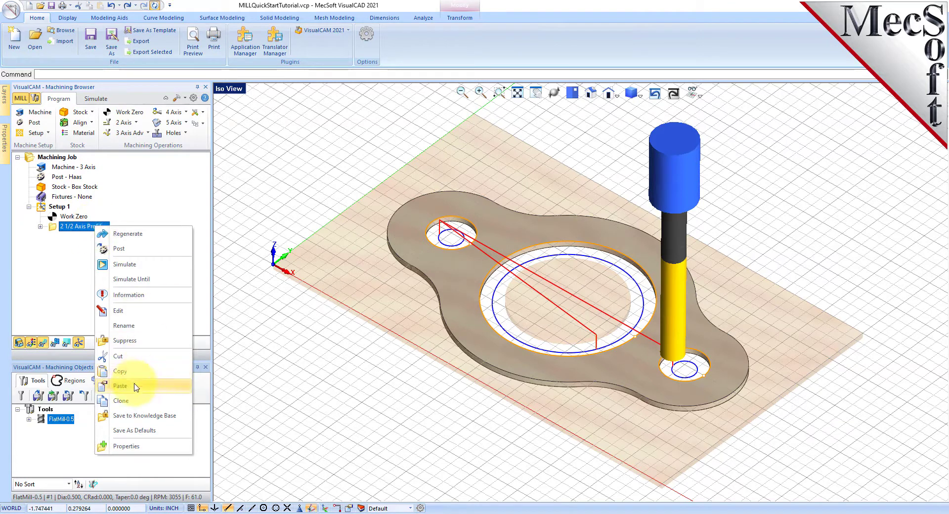
pyautogui.click(137, 386)
pyautogui.click(75, 236)
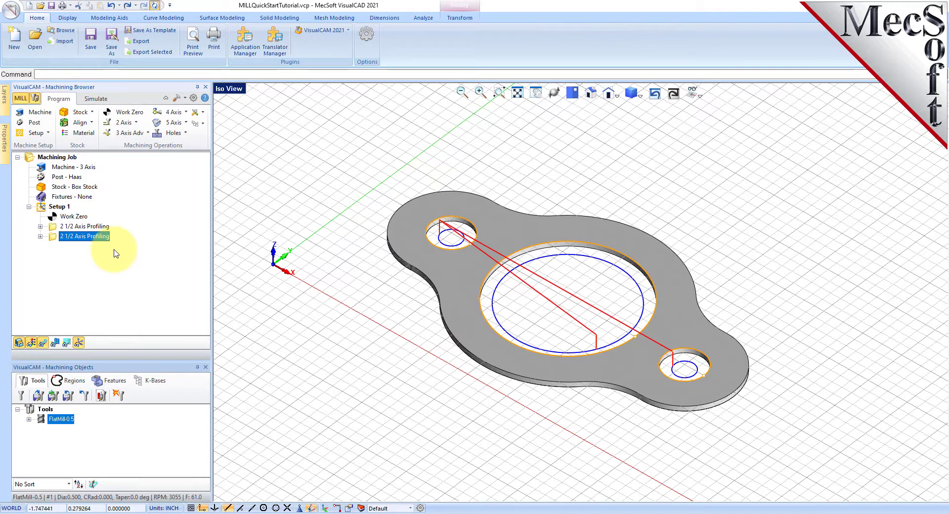
# Step: Edit the pasted profiling operation, replacing all its part regions with the top outer edge of the gasket
pyautogui.rightClick(97, 239)
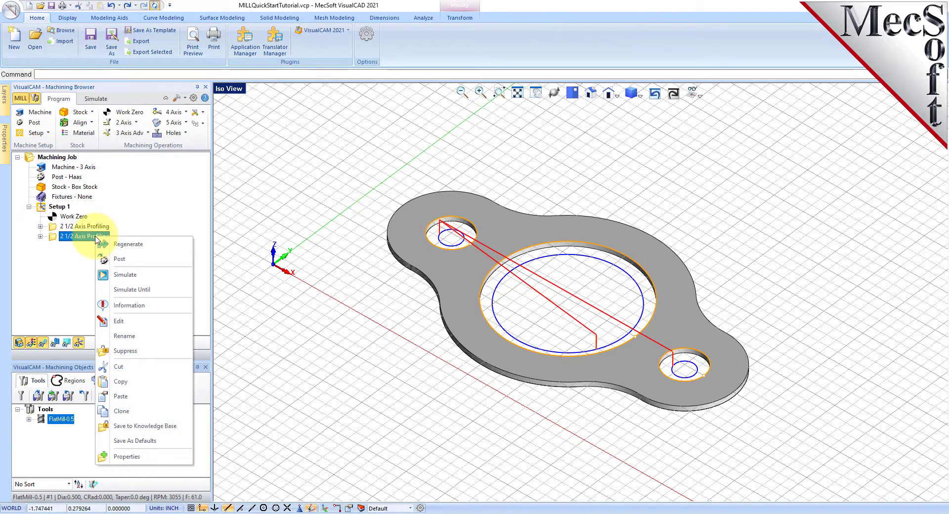
pyautogui.click(138, 321)
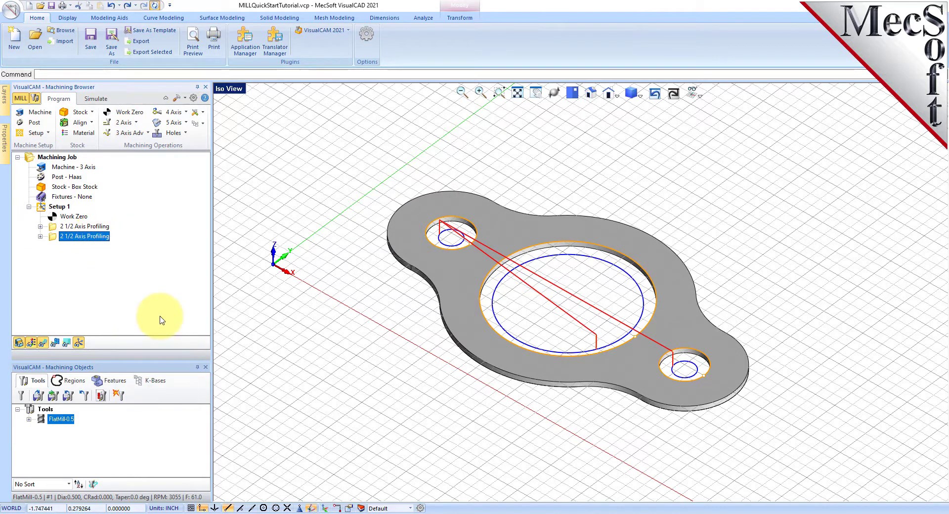
pyautogui.moveTo(144, 85); pyautogui.dragTo(239, 116)
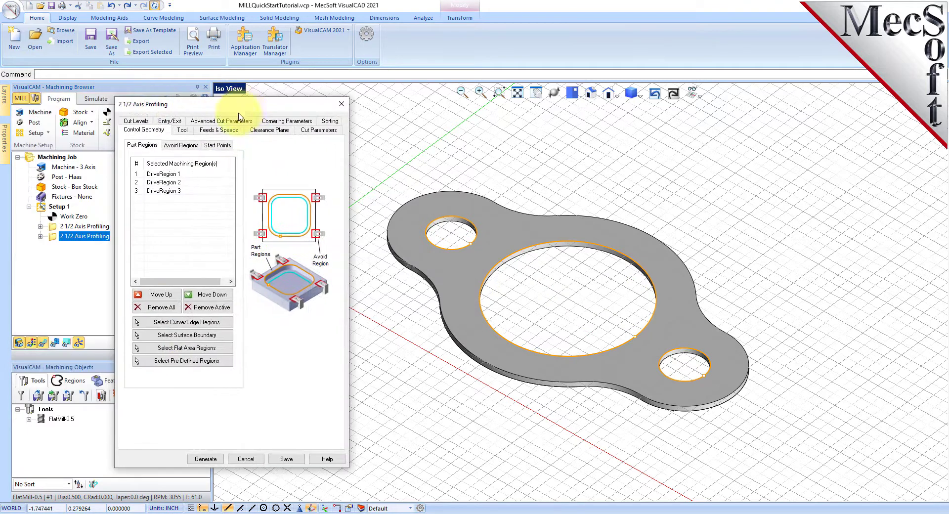
pyautogui.click(165, 309)
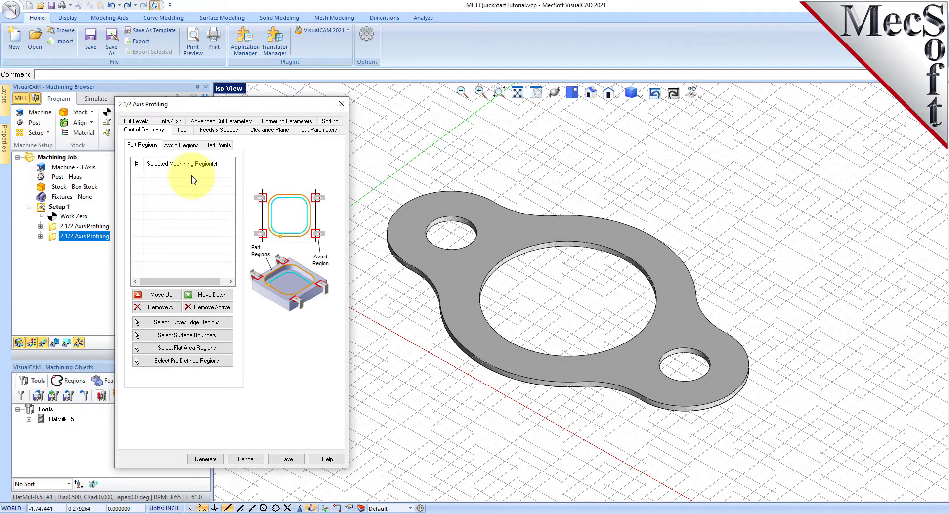
pyautogui.click(224, 324)
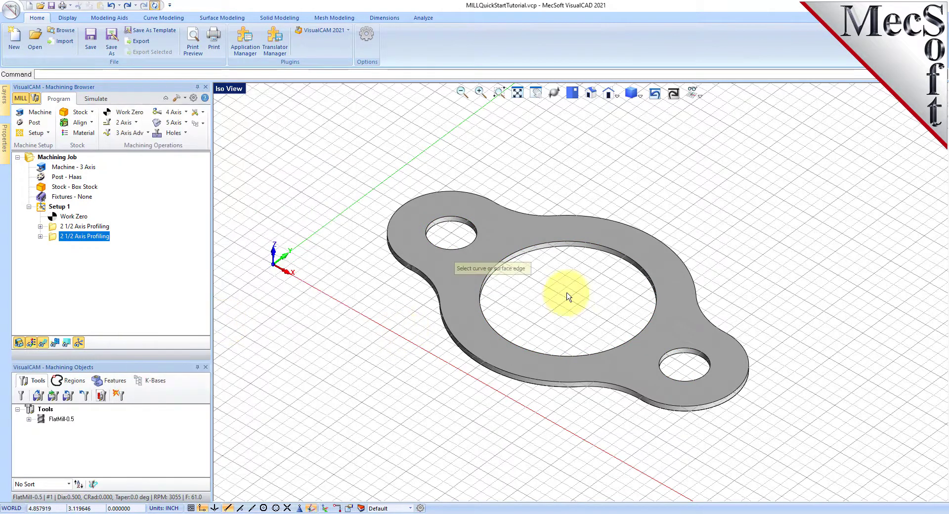
pyautogui.click(528, 218)
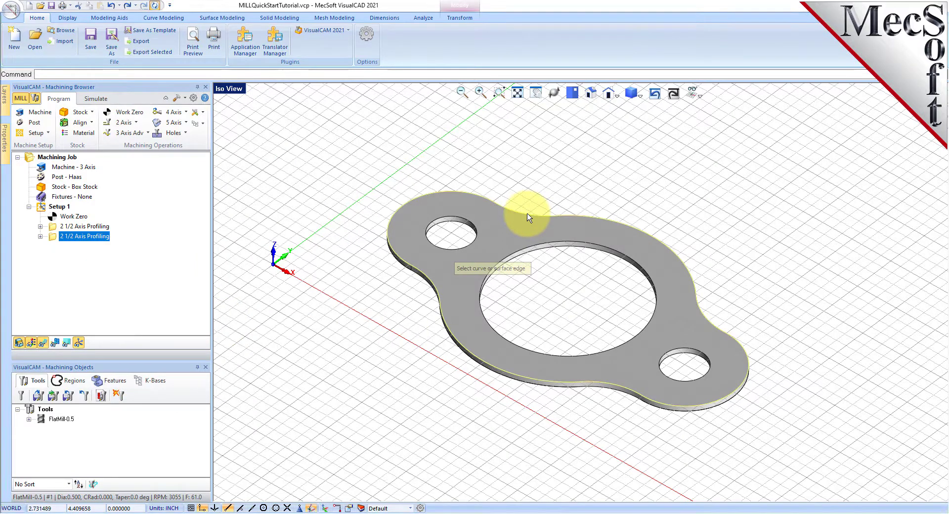
pyautogui.press('Return')
# Step: Check the outer drive region and the cutting side determined by the 3D model, and generate the outer profiling toolpath
pyautogui.click(168, 174)
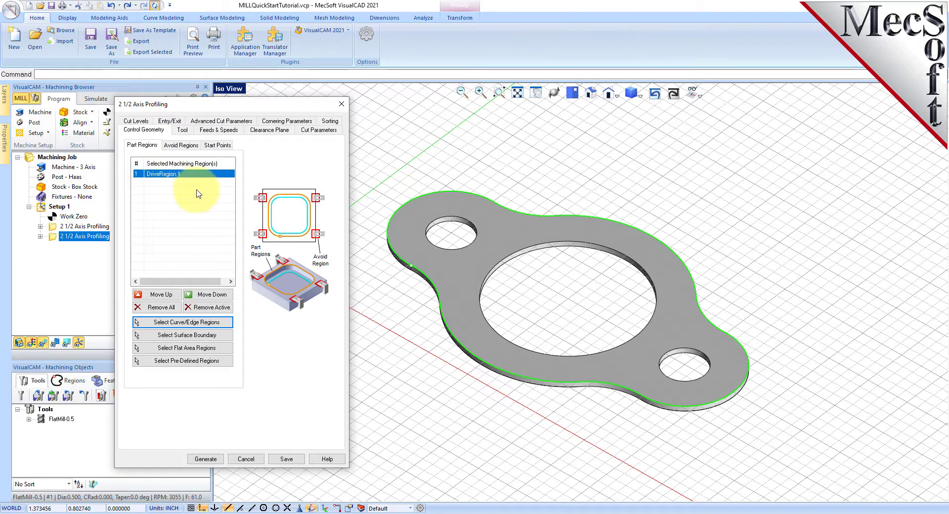
pyautogui.click(320, 131)
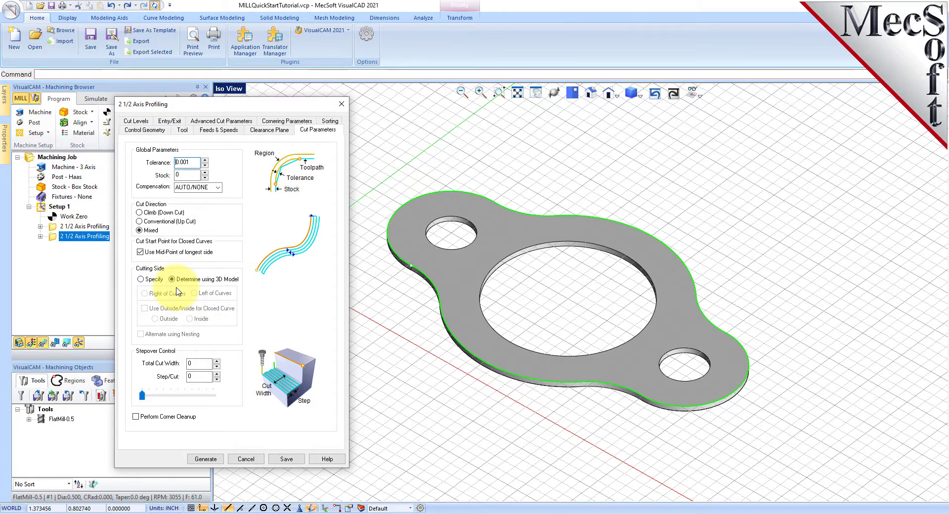
pyautogui.click(206, 460)
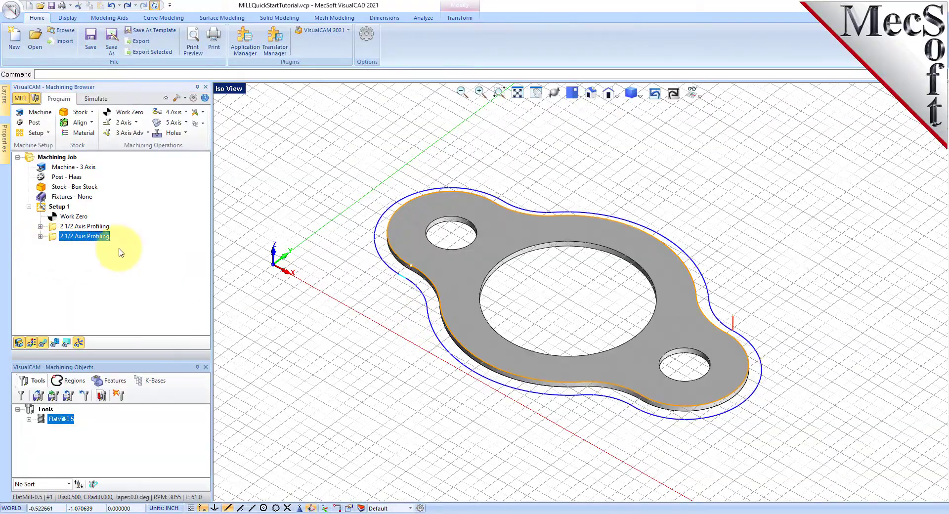
# Step: Inspect the outer toolpath around the gasket and simulate the second profiling operation's material removal
pyautogui.moveTo(514, 438); pyautogui.dragTo(512, 418, button='right')
pyautogui.click(526, 239)
pyautogui.scroll(2, 526, 240)
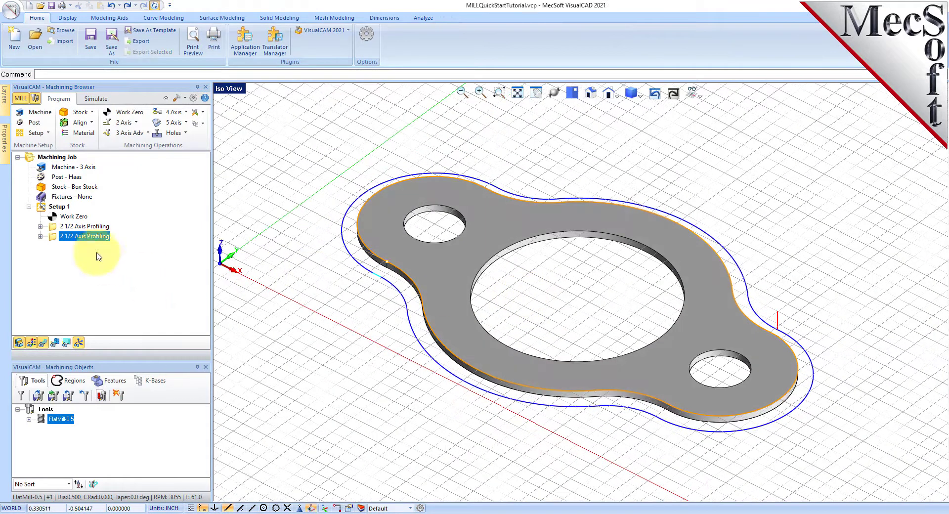
pyautogui.click(98, 101)
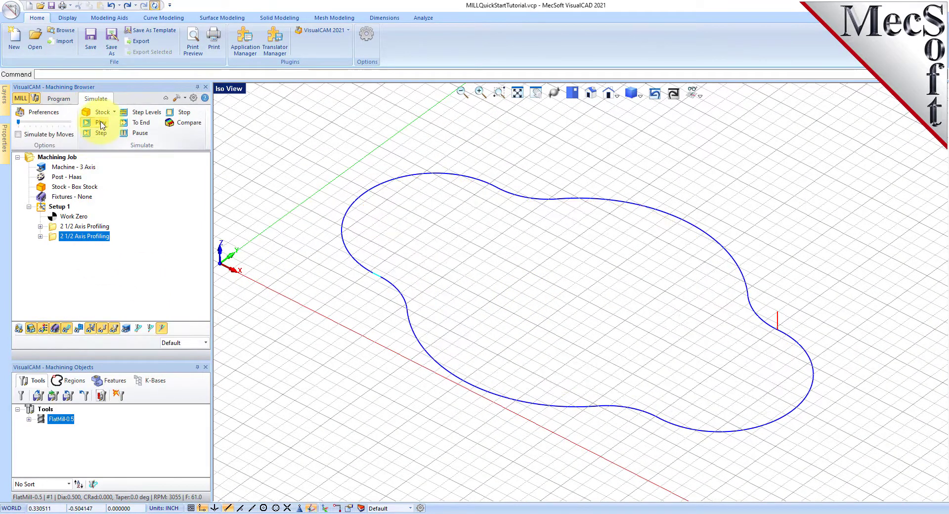
pyautogui.click(101, 124)
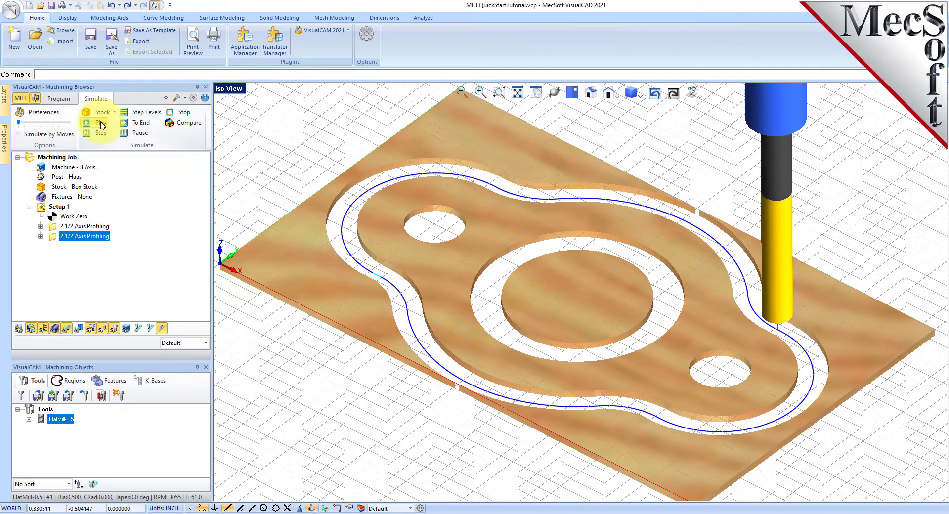
# Step: Post Setup 1 with the Haas post to MILLQuickStartTutorial_Setup 1.nc, replacing the existing file
pyautogui.click(40, 206)
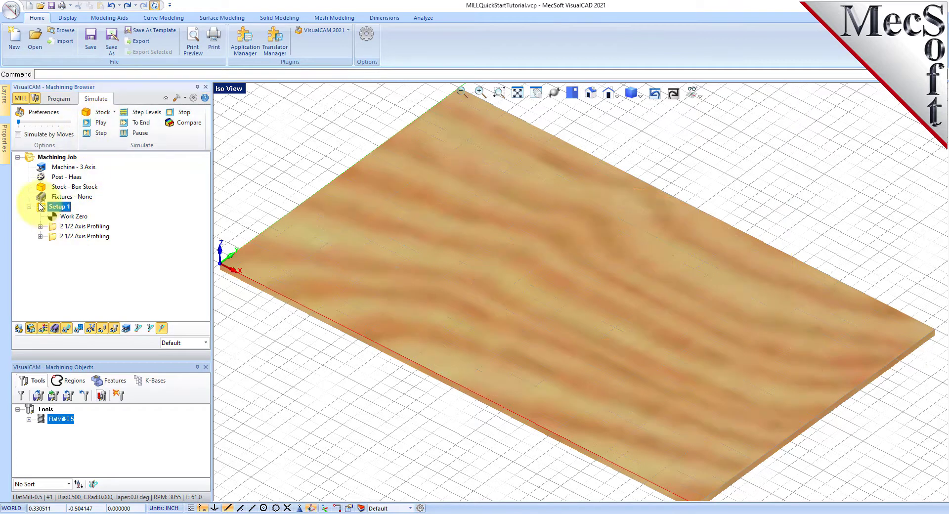
pyautogui.rightClick(66, 209)
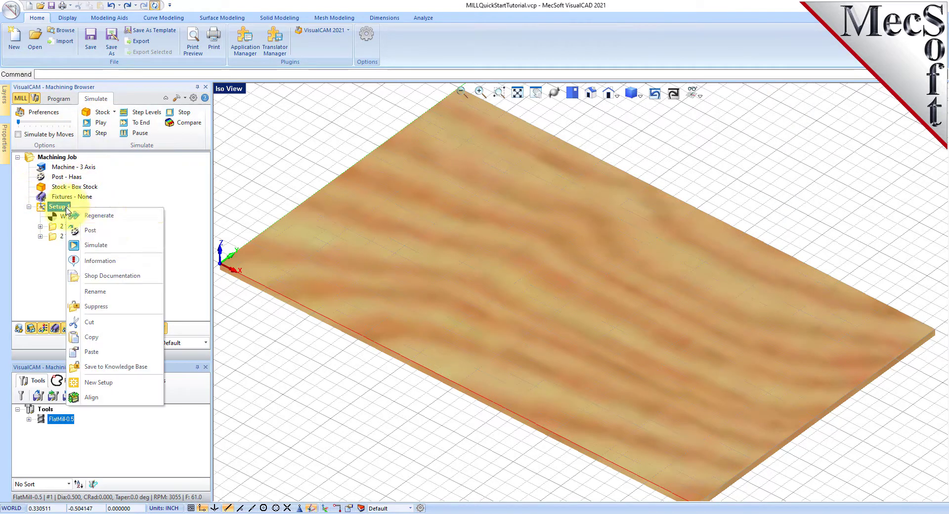
pyautogui.click(122, 231)
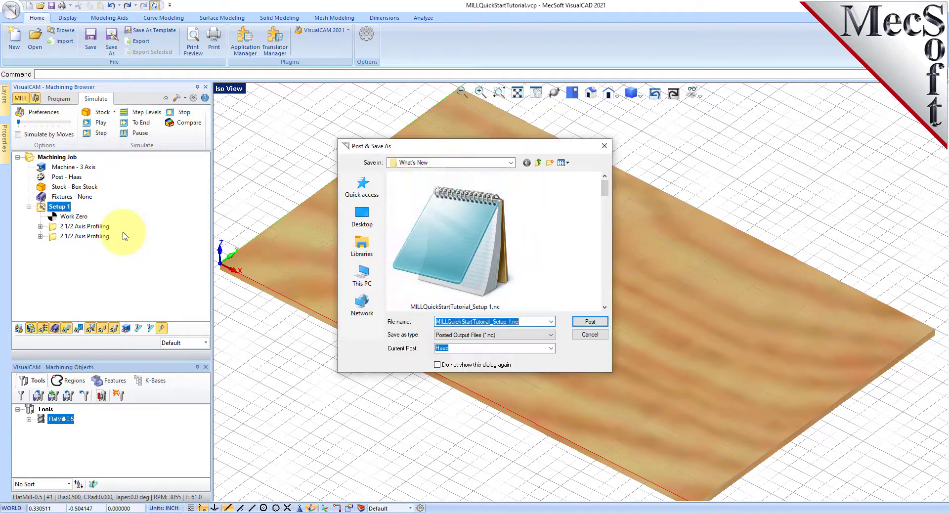
pyautogui.moveTo(447, 145); pyautogui.dragTo(280, 153)
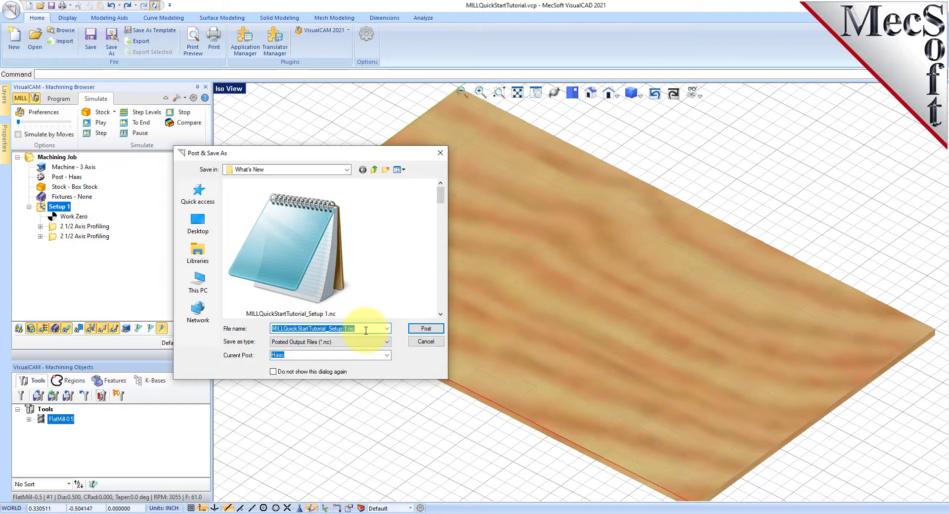
pyautogui.click(433, 331)
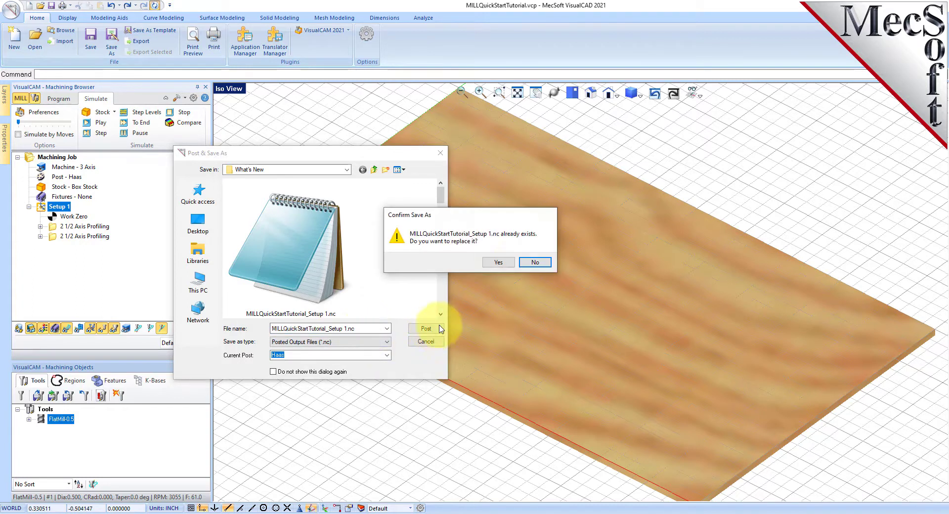
pyautogui.click(497, 261)
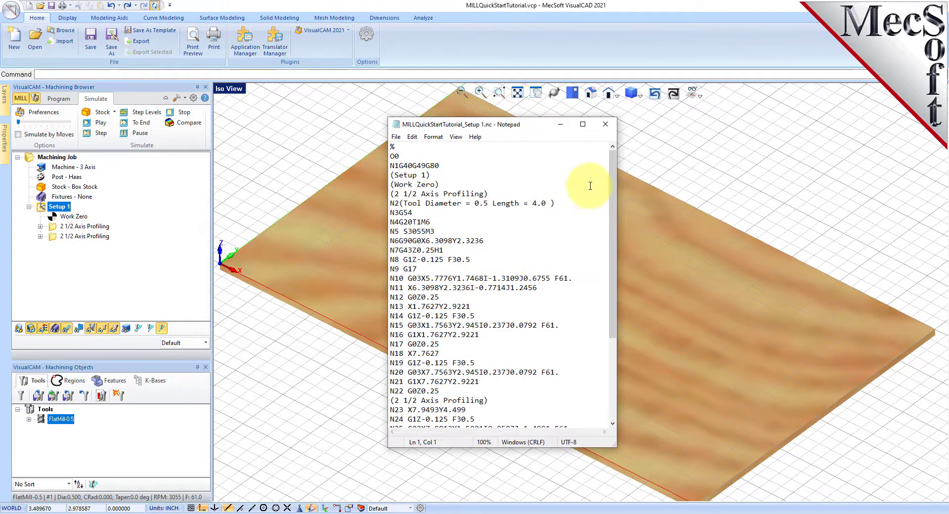
# Step: Review the posted G-code from start to end in Notepad and close the file
pyautogui.moveTo(614, 161); pyautogui.dragTo(616, 292)
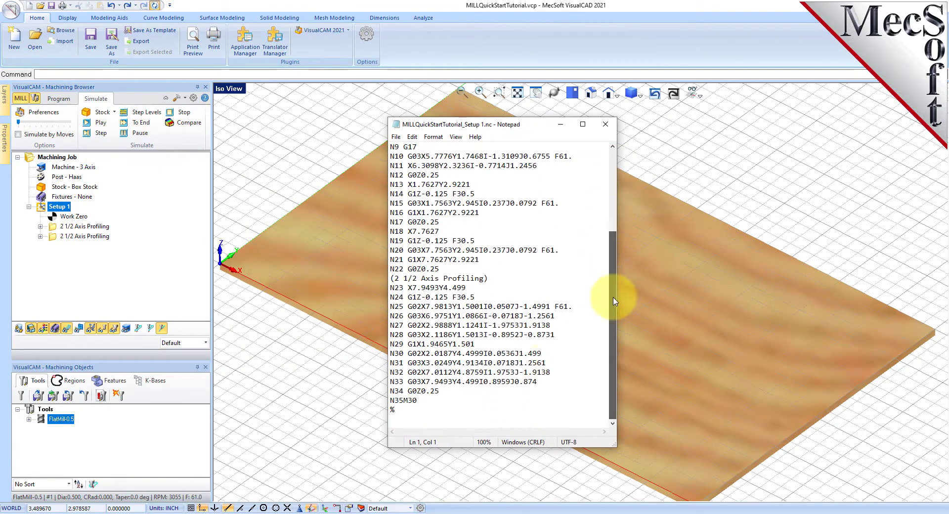
pyautogui.moveTo(546, 363); pyautogui.dragTo(391, 363)
pyautogui.moveTo(613, 390); pyautogui.dragTo(613, 210)
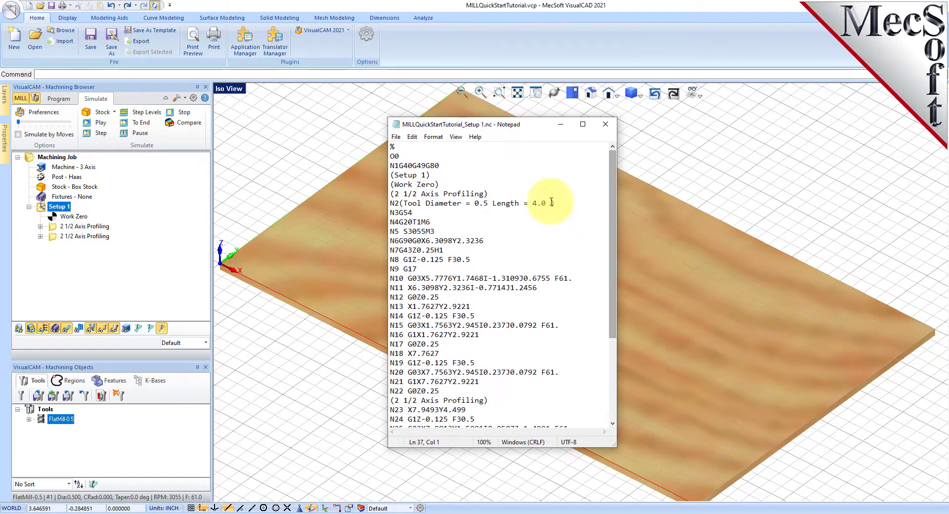
pyautogui.click(605, 124)
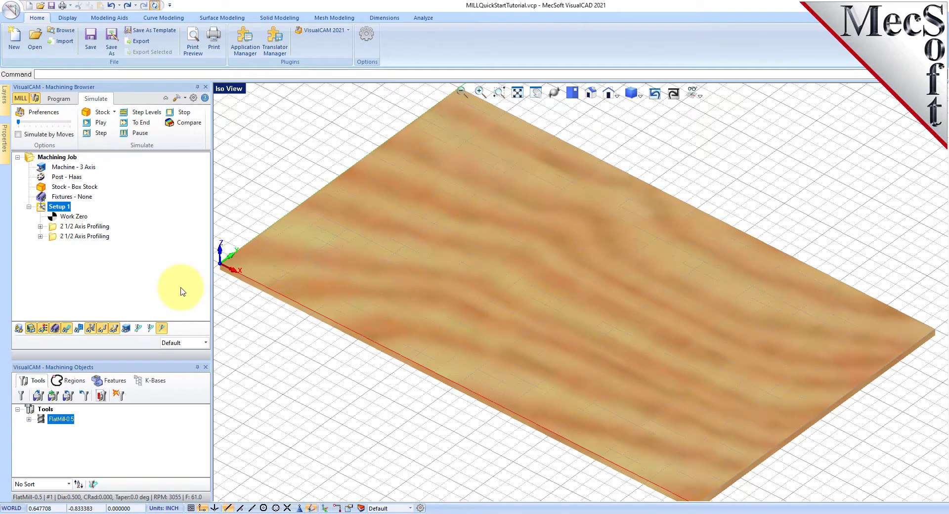
# Step: Check the machining time of each profiling operation and the setup total in the machining operations information for Setup 1
pyautogui.click(59, 99)
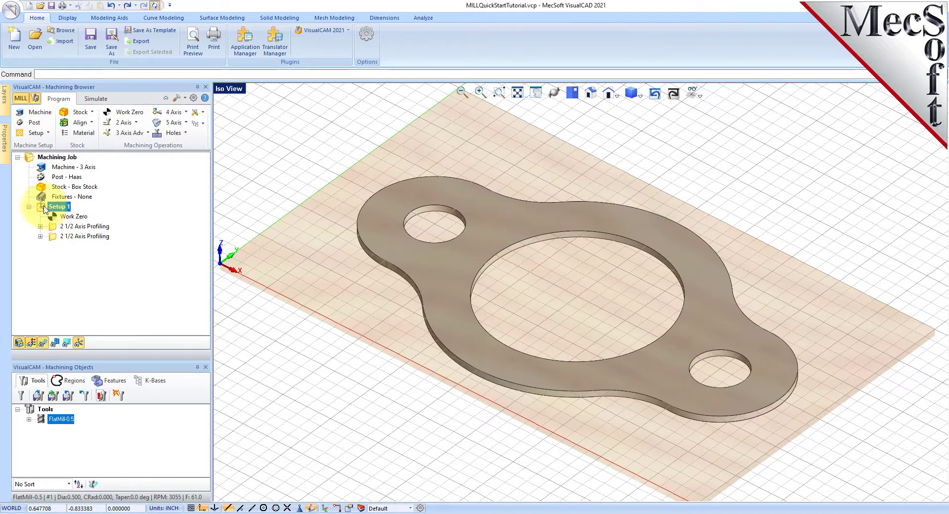
pyautogui.click(62, 209)
pyautogui.rightClick(62, 208)
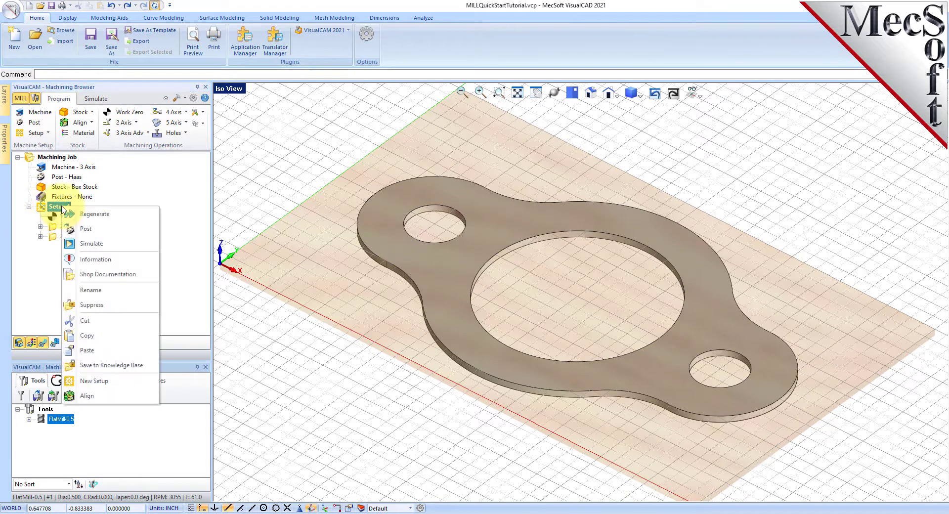
pyautogui.click(132, 265)
pyautogui.moveTo(184, 16); pyautogui.dragTo(328, 139)
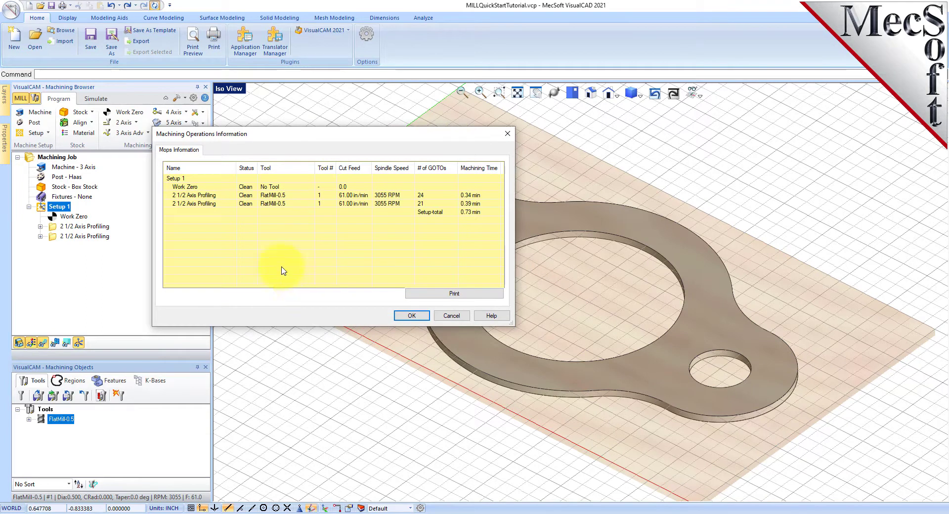
pyautogui.click(488, 196)
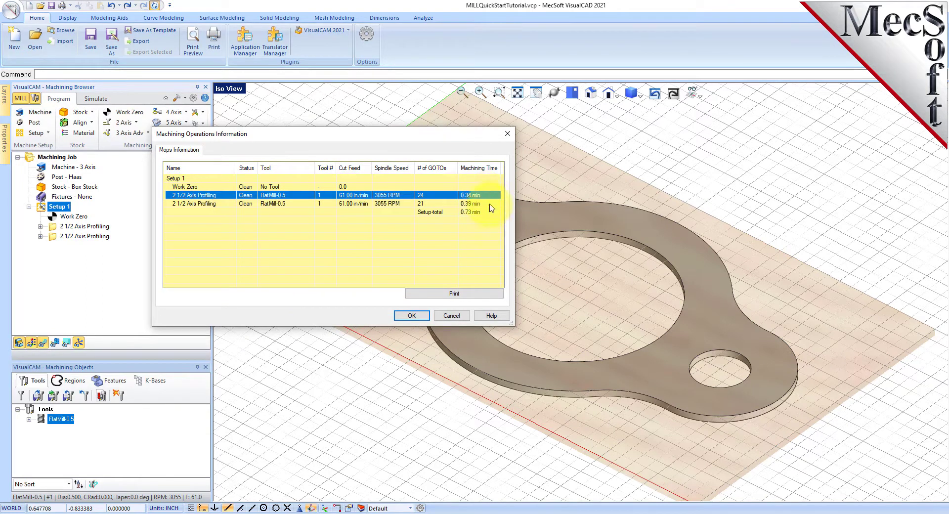
pyautogui.click(490, 203)
pyautogui.click(493, 213)
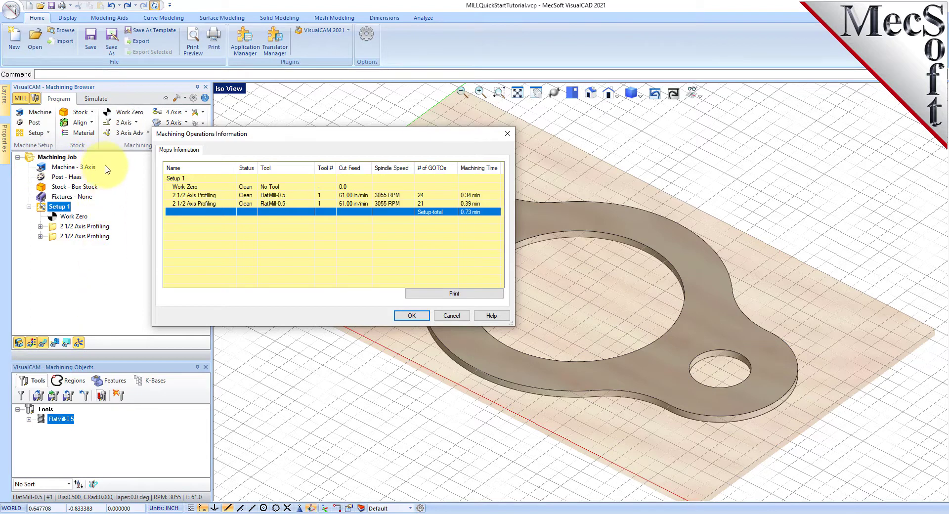
pyautogui.click(411, 315)
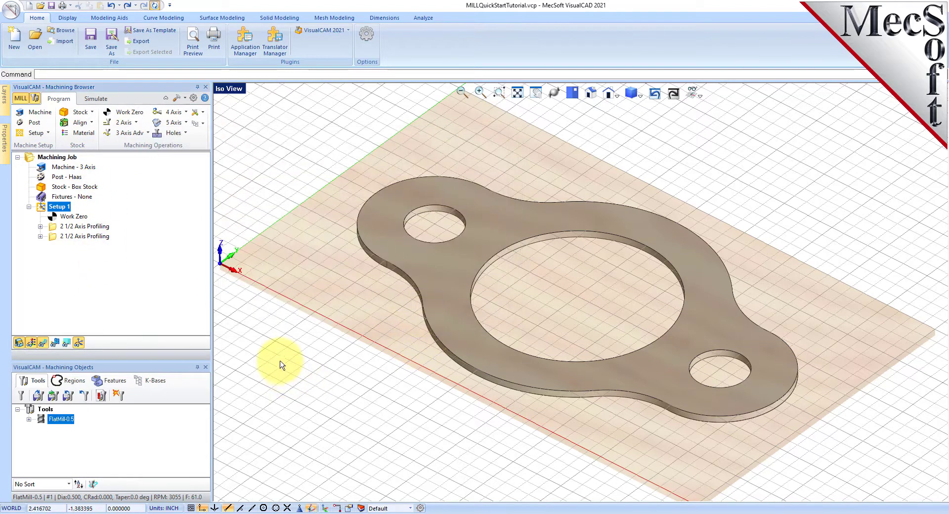
# Step: Generate shop documentation for Setup 1 as MILLQuickStartTutorial.html using the Template4 output template, replacing the existing file
pyautogui.scroll(-1, 465, 310)
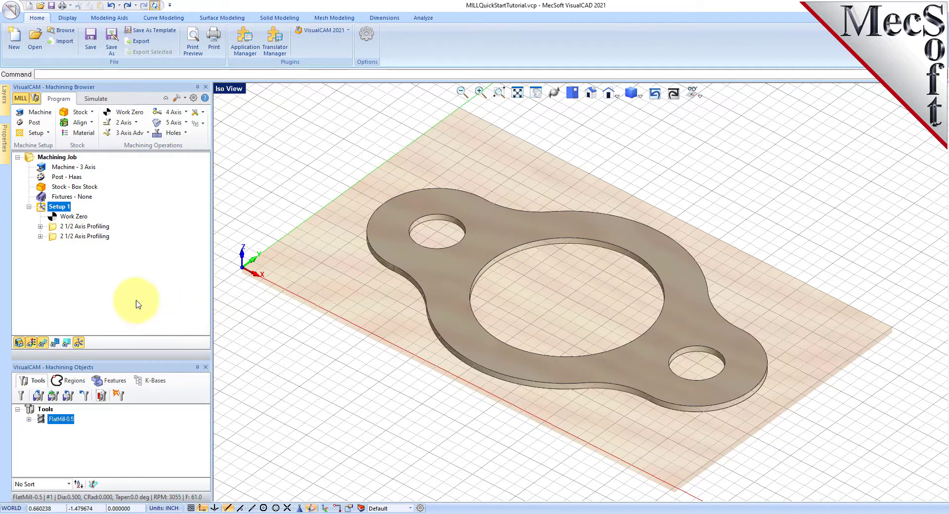
pyautogui.click(66, 208)
pyautogui.rightClick(67, 208)
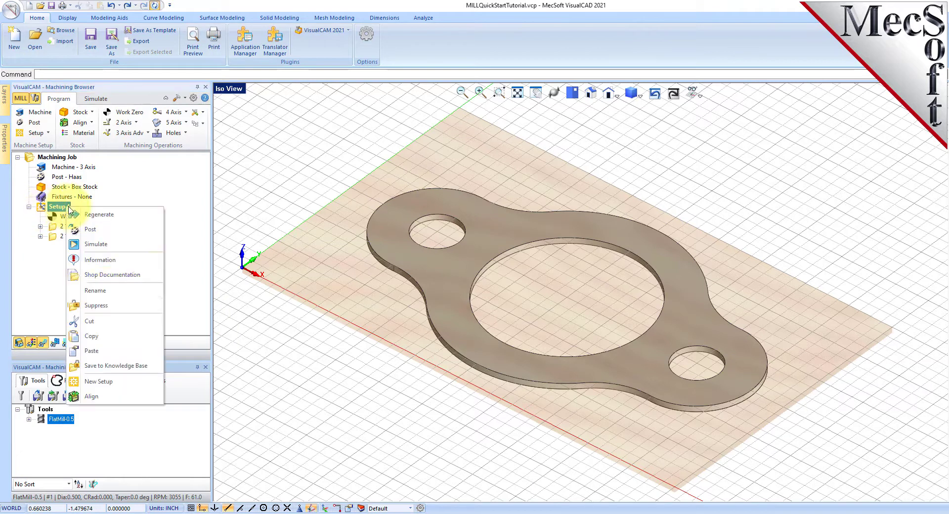
pyautogui.click(157, 278)
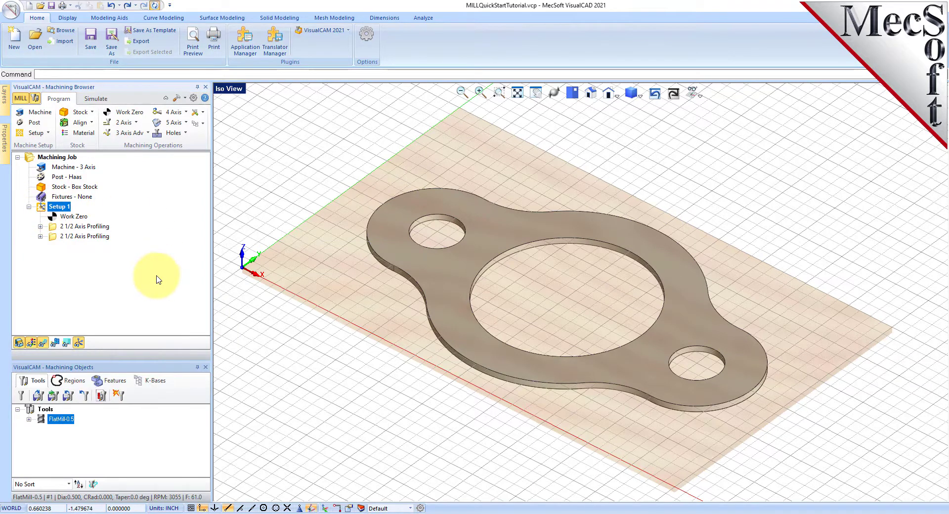
pyautogui.click(551, 351)
pyautogui.click(552, 349)
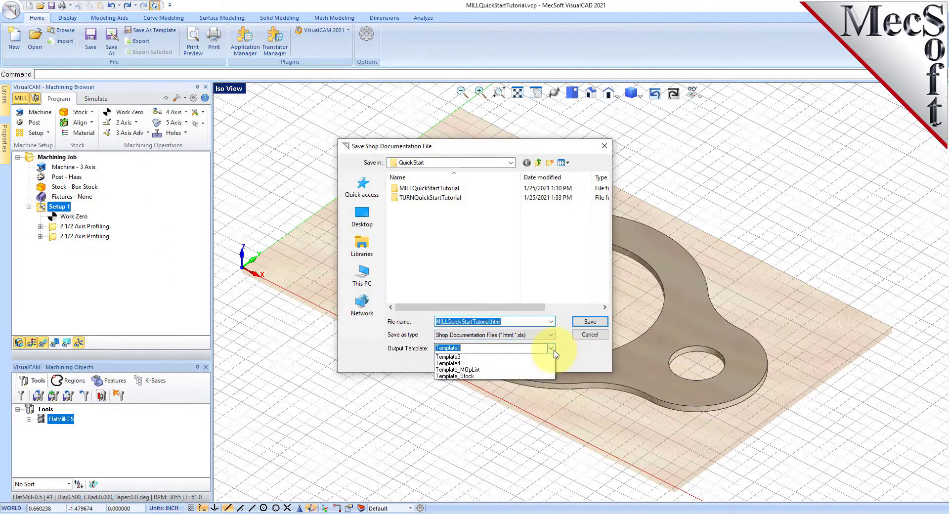
pyautogui.click(462, 365)
pyautogui.click(590, 322)
pyautogui.click(499, 262)
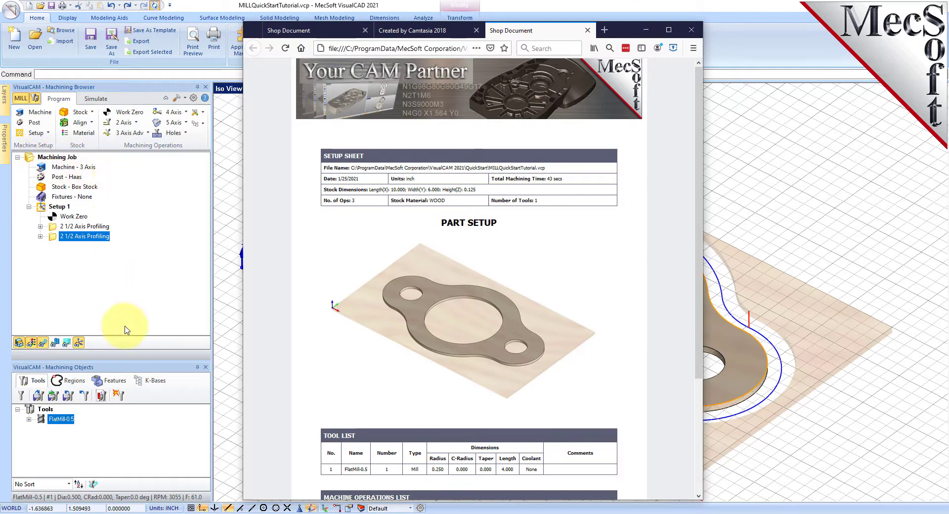
# Step: Review the part setup, tool list and machine operations list in the generated shop document
pyautogui.moveTo(699, 159)
pyautogui.mouseDown()
pyautogui.moveTo(692, 270)
pyautogui.moveTo(693, 142)
pyautogui.mouseUp()
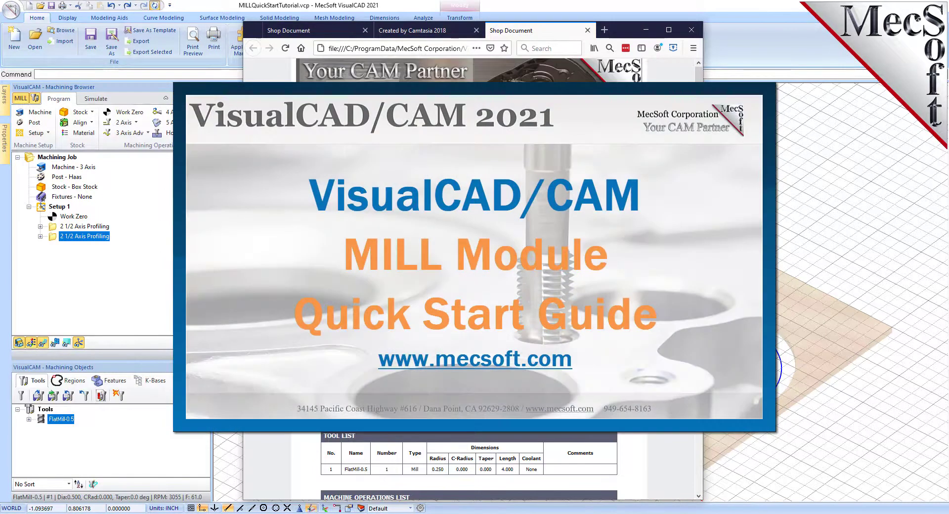
pyautogui.scroll(-3, 470, 277)
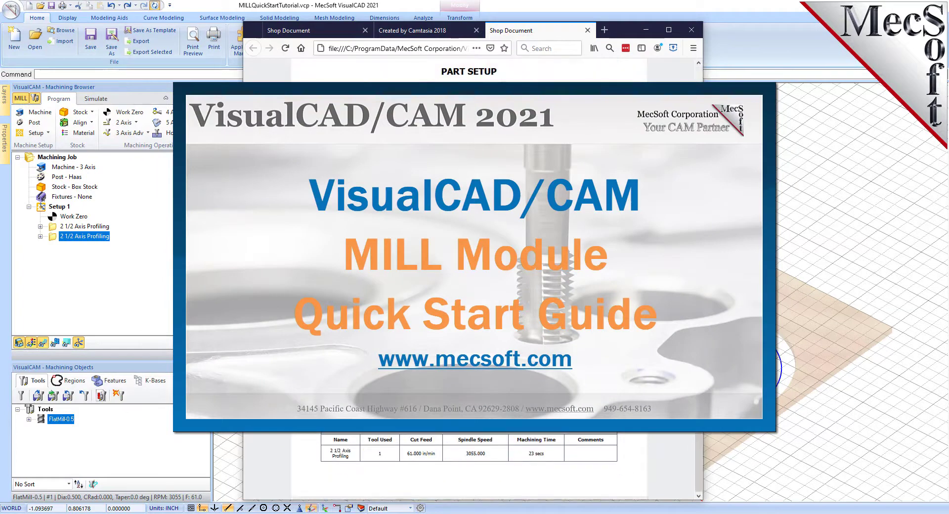